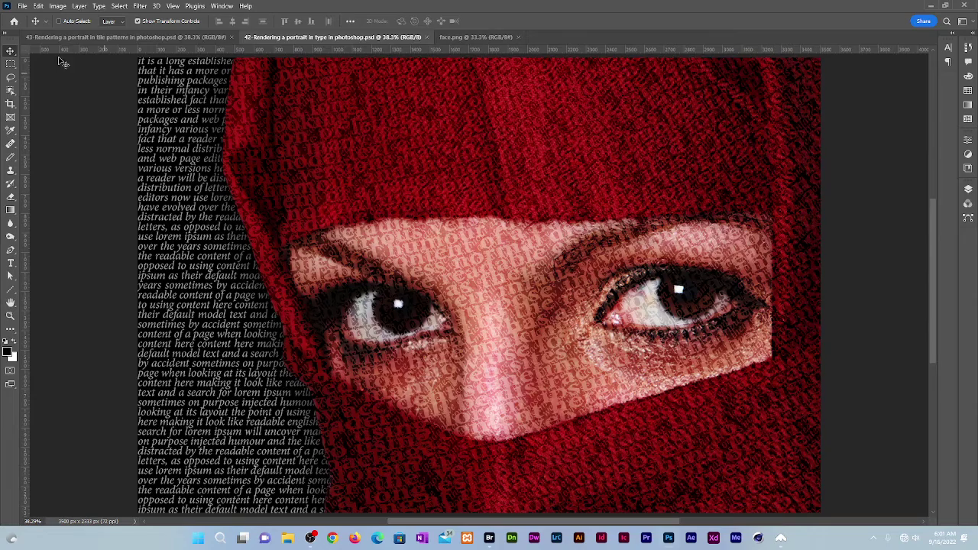
Review the maze-pattern portrait document, then return to the original face.png photo
left_click(86, 37)
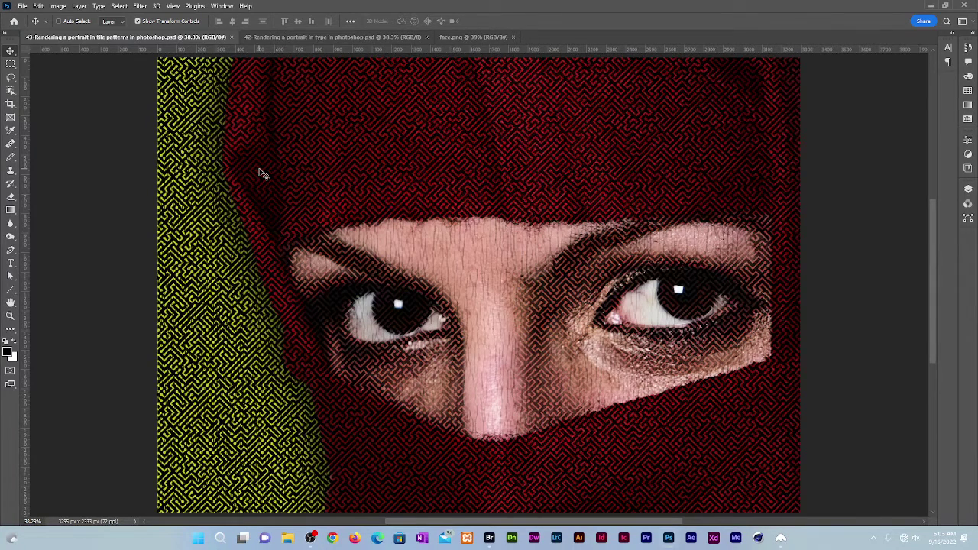
left_click(461, 38)
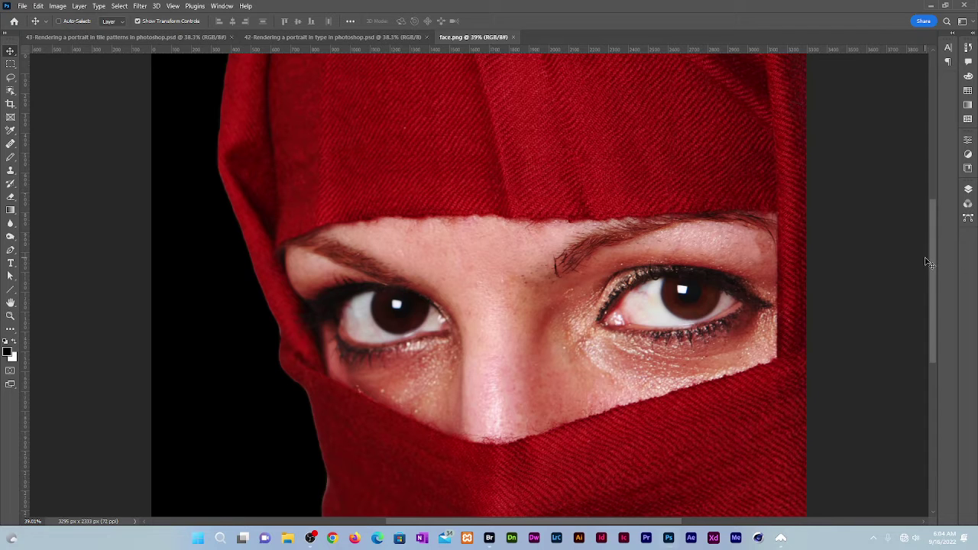
Convert the Background into an editable layer named face
left_click(968, 190)
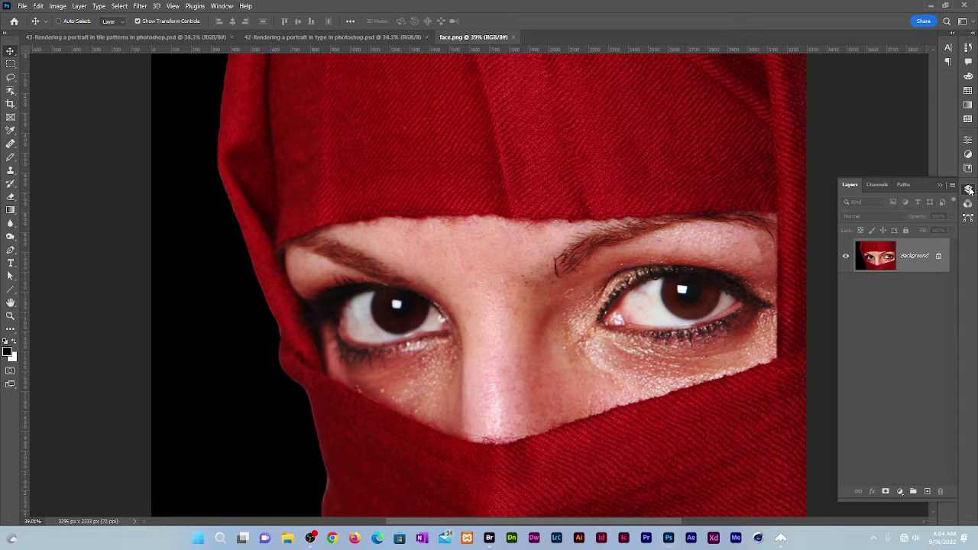
double_click(908, 259)
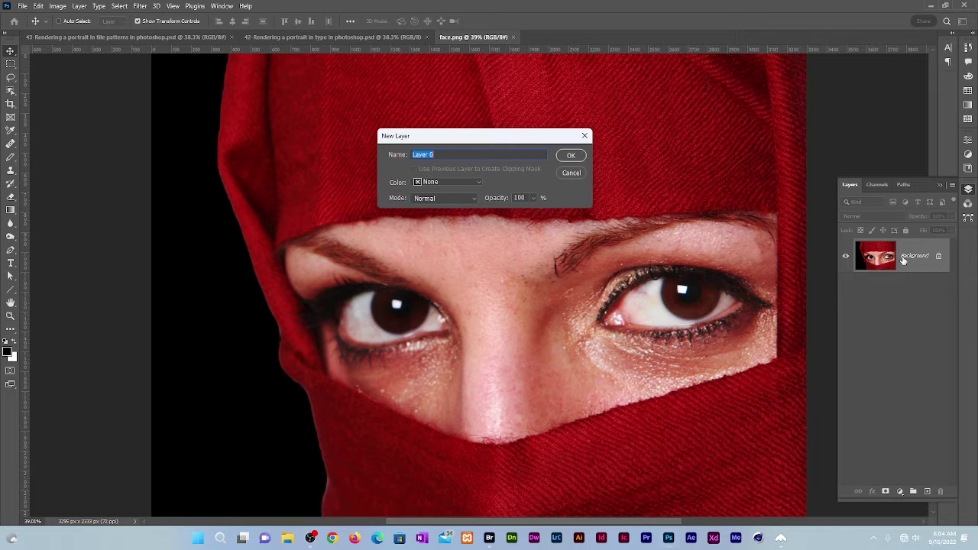
type("face")
key("Return")
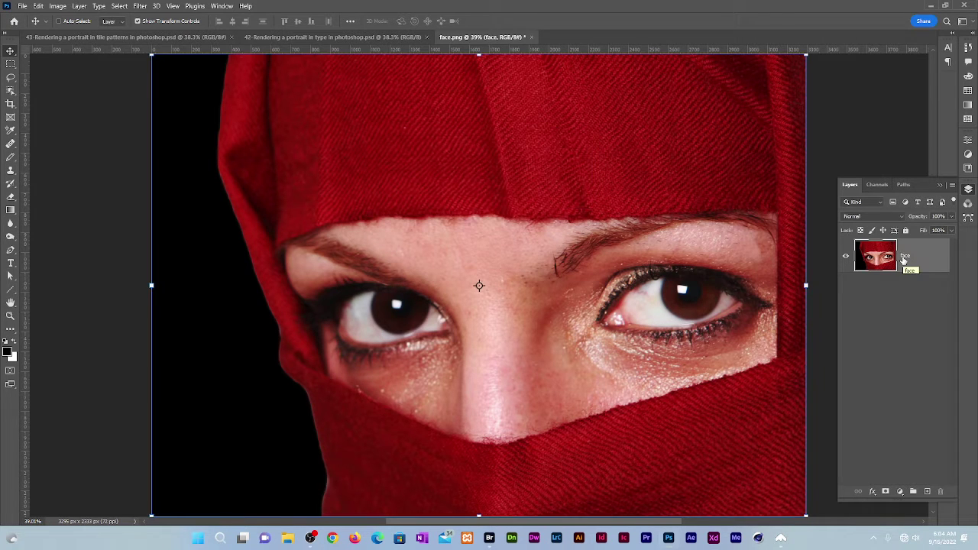
Select the black background with Color Range at fuzziness 40
left_click(119, 6)
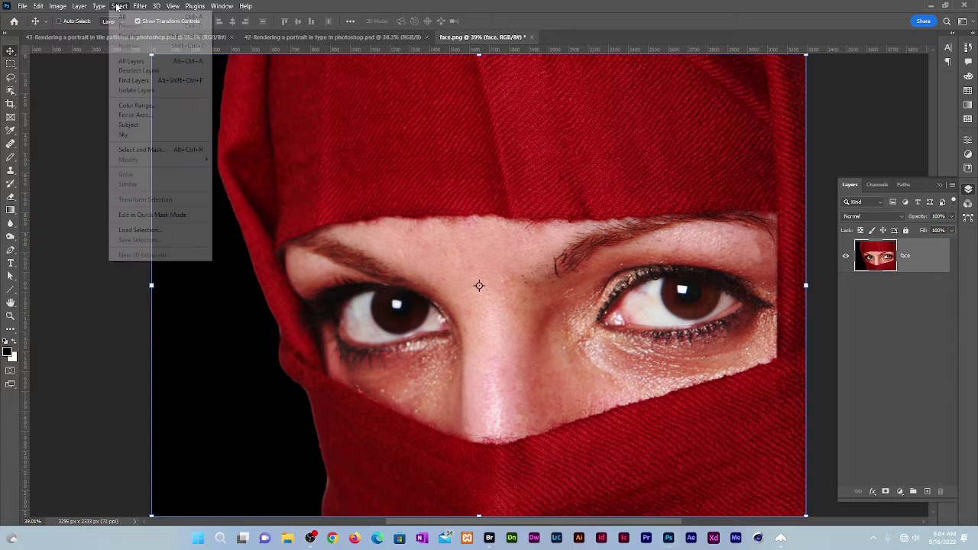
left_click(142, 105)
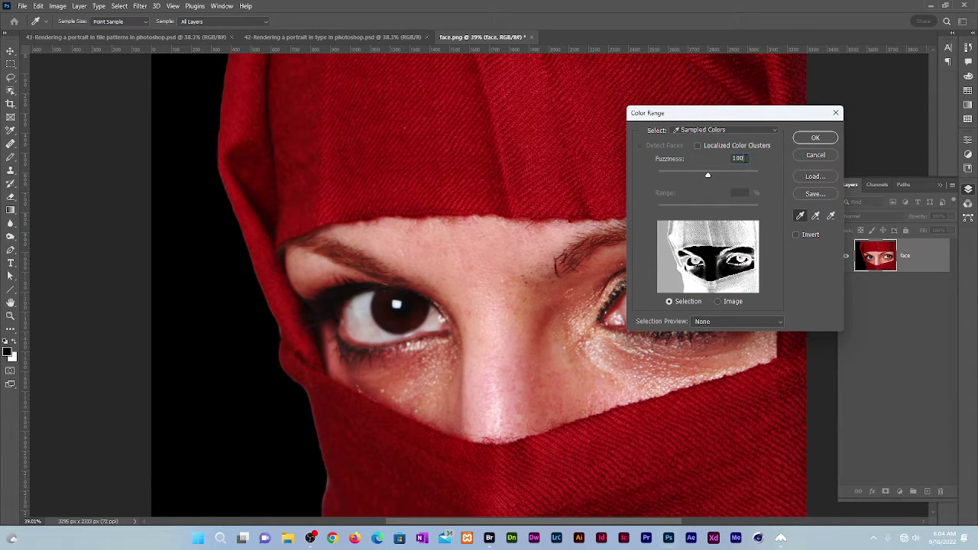
left_click(739, 158)
type("40")
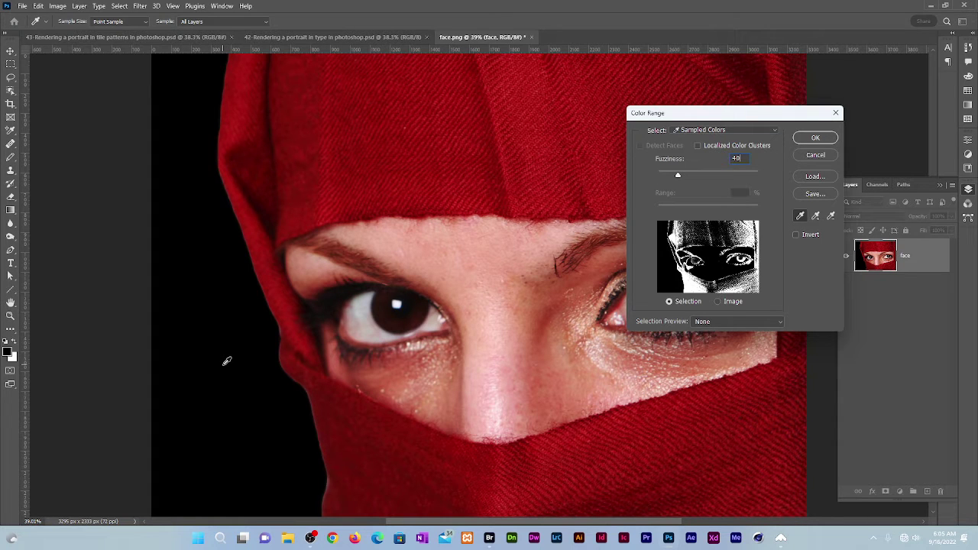
left_click(227, 361)
left_click(815, 138)
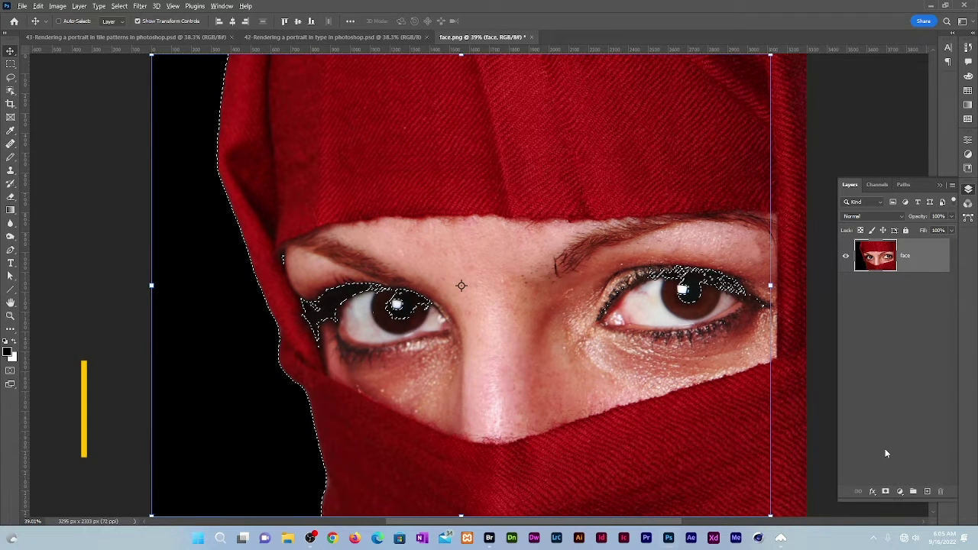
Add a mask from the selection and paint white over the left eye with a ~52% hardness brush
left_click(886, 491, "alt")
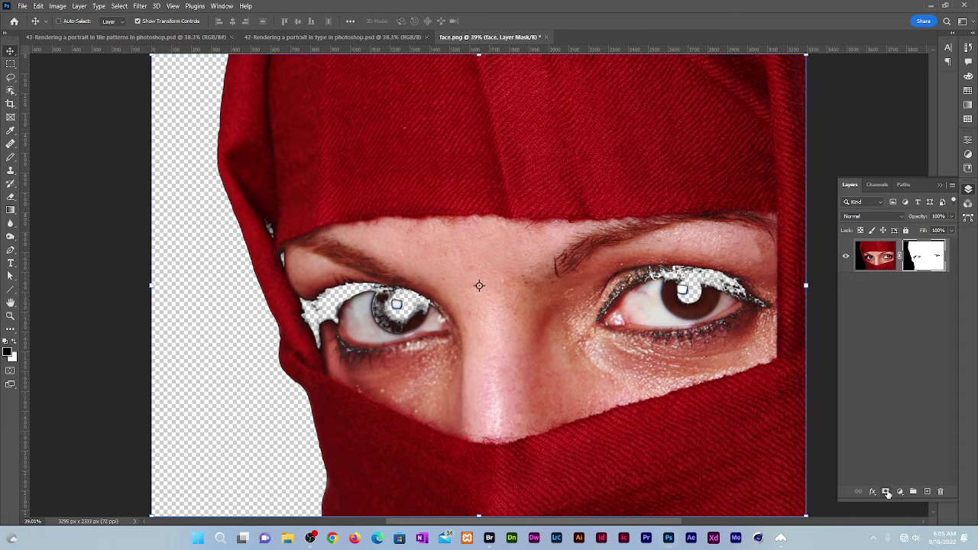
left_click(923, 258, "alt")
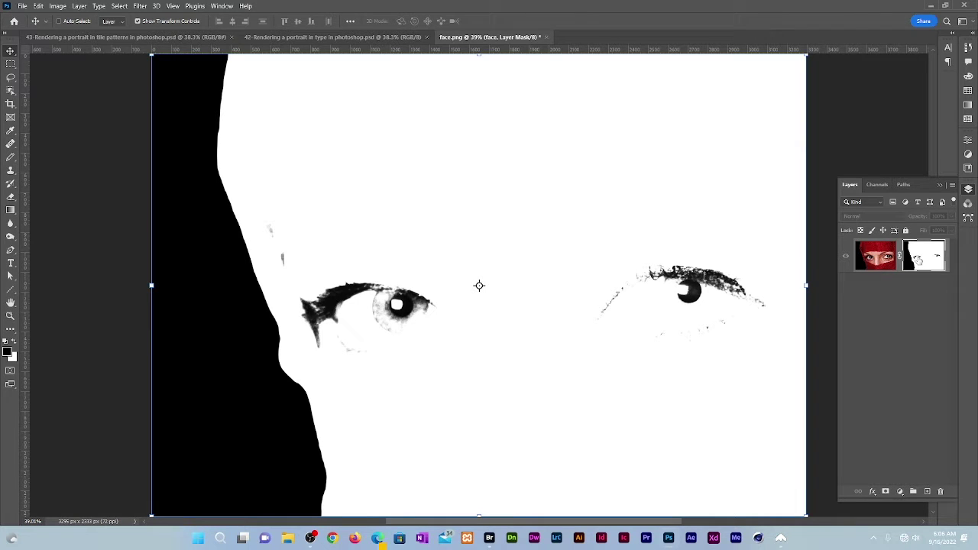
key("b")
right_click(562, 270)
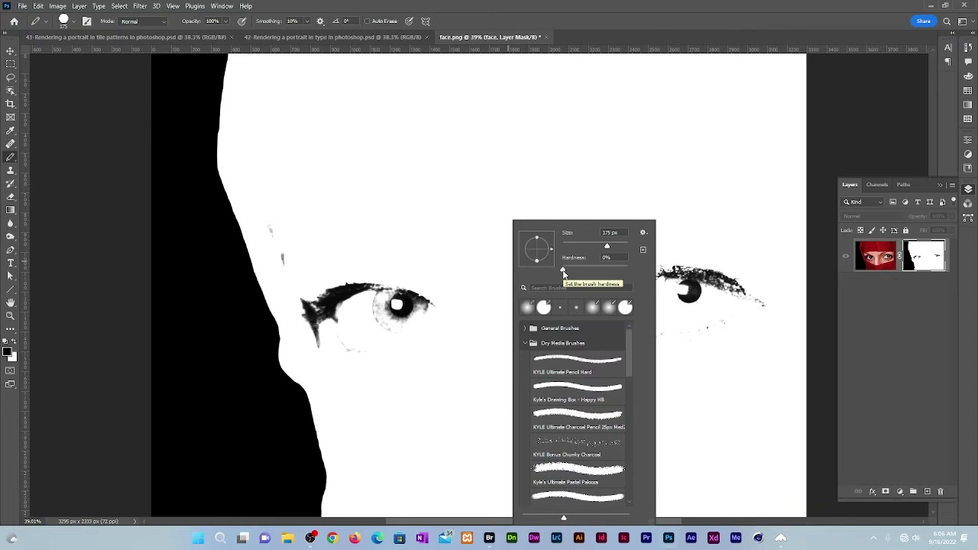
left_click_drag(563, 272, 598, 271)
key("Return")
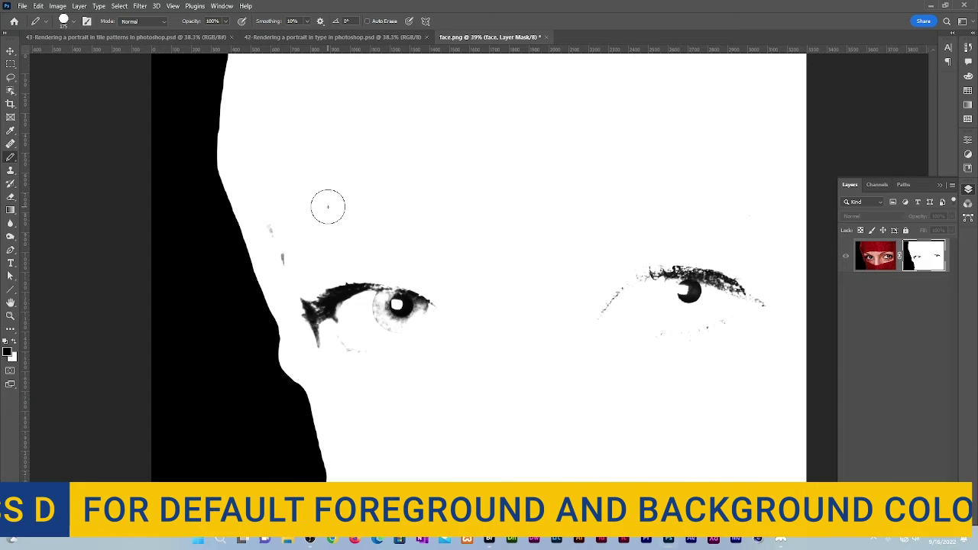
key("x")
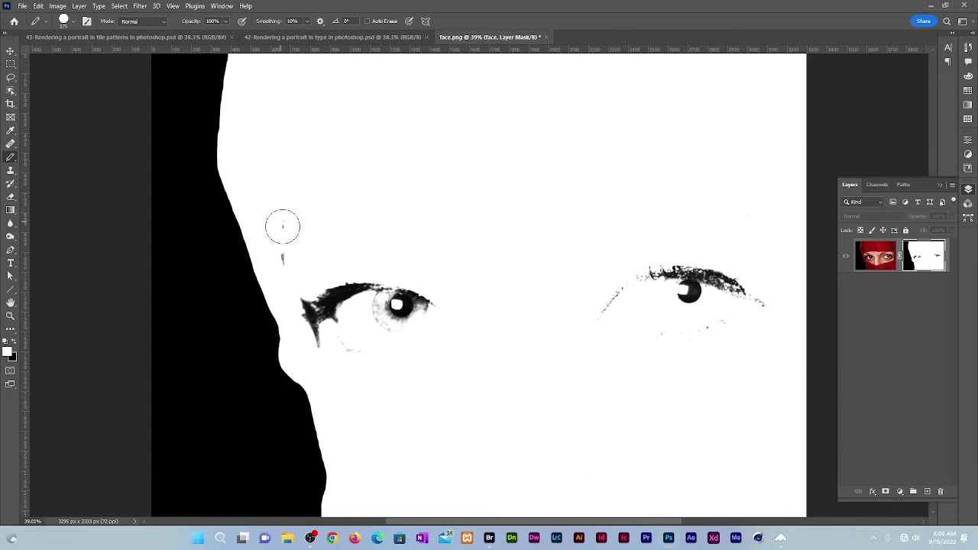
mouse_move(280, 222)
left_mouse_down()
mouse_move(339, 341)
mouse_move(447, 310)
mouse_move(345, 294)
mouse_move(436, 331)
left_mouse_up()
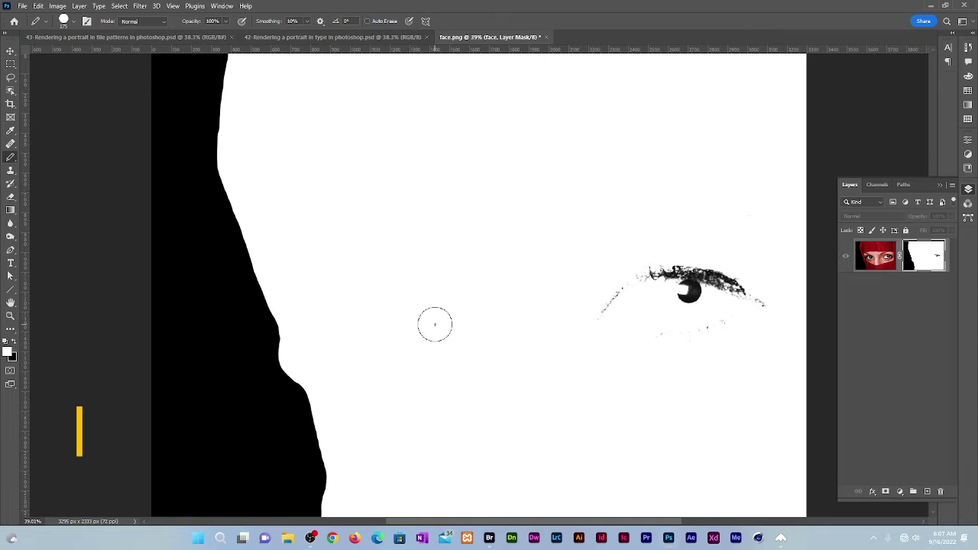
Fill a rectangle over the right eye area of the mask with white and deselect
key("m")
left_click_drag(406, 52, 790, 489)
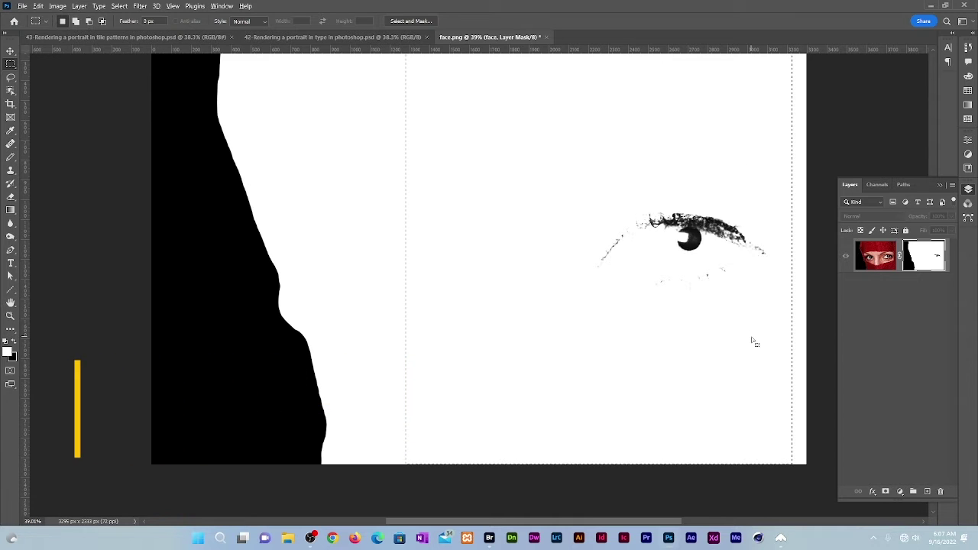
key("alt+BackSpace")
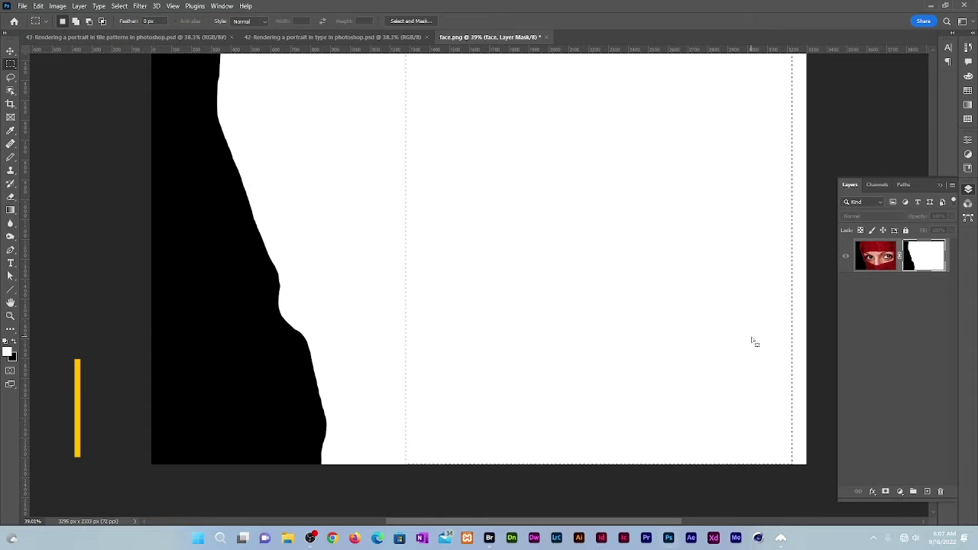
key("ctrl+d")
Start a pattern fill layer on the face image, browse the patterns, then cancel it
left_click(876, 264)
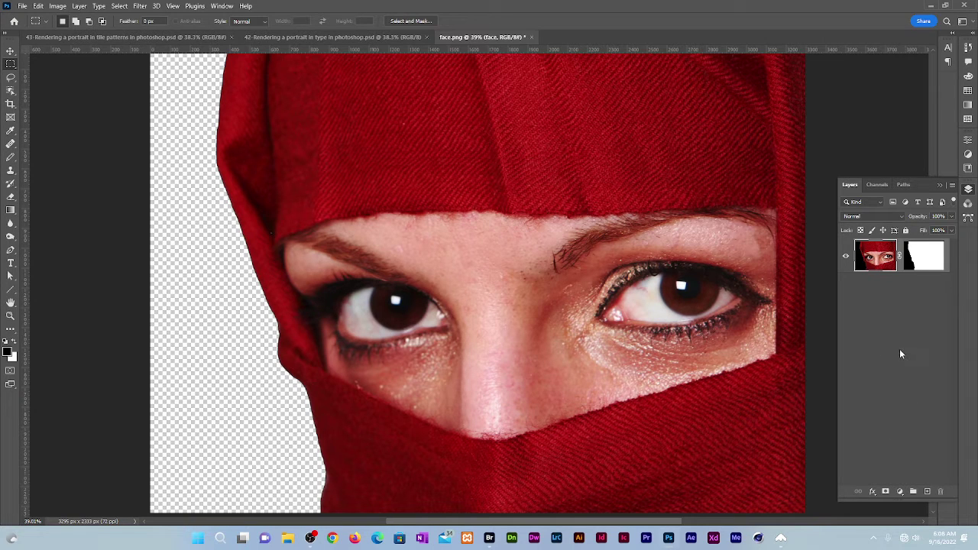
left_click(901, 493)
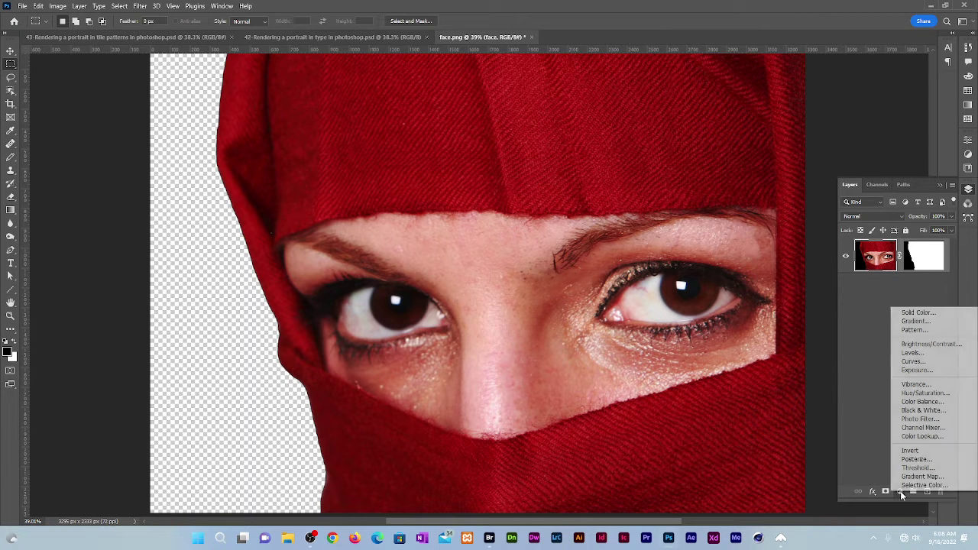
left_click(915, 329)
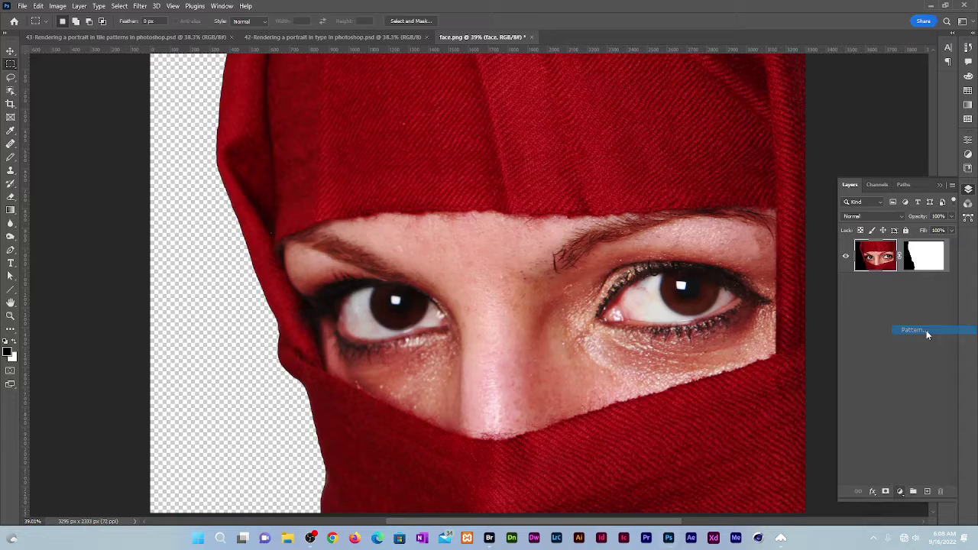
left_click(552, 153)
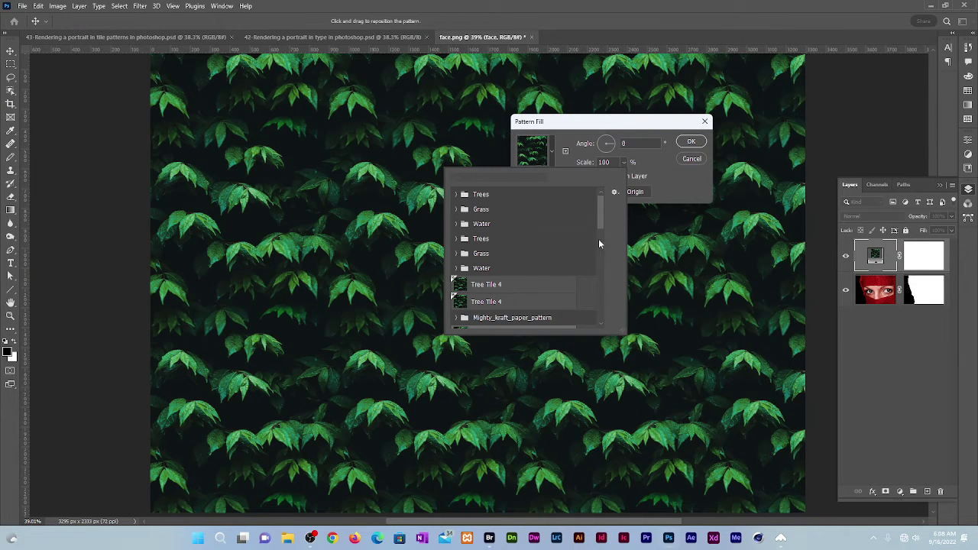
left_click(678, 191)
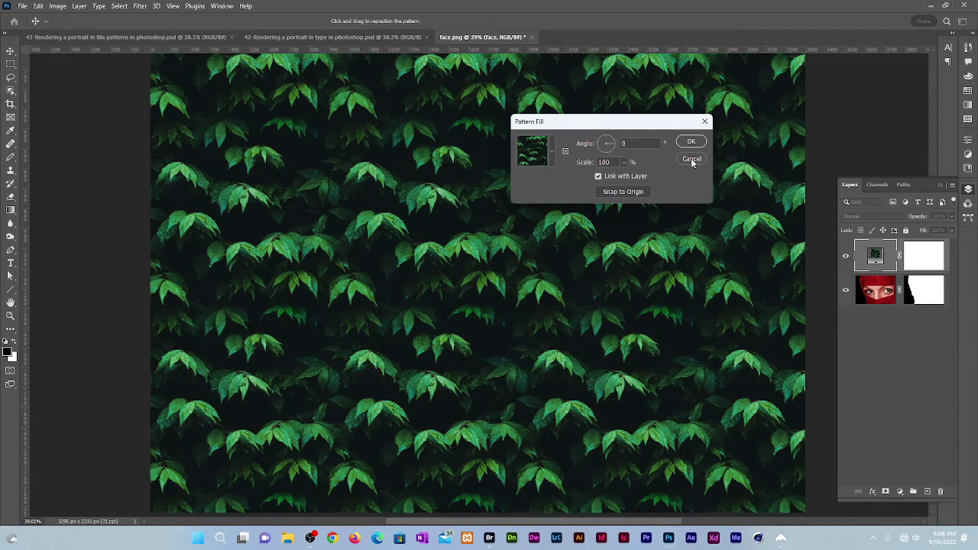
left_click(692, 158)
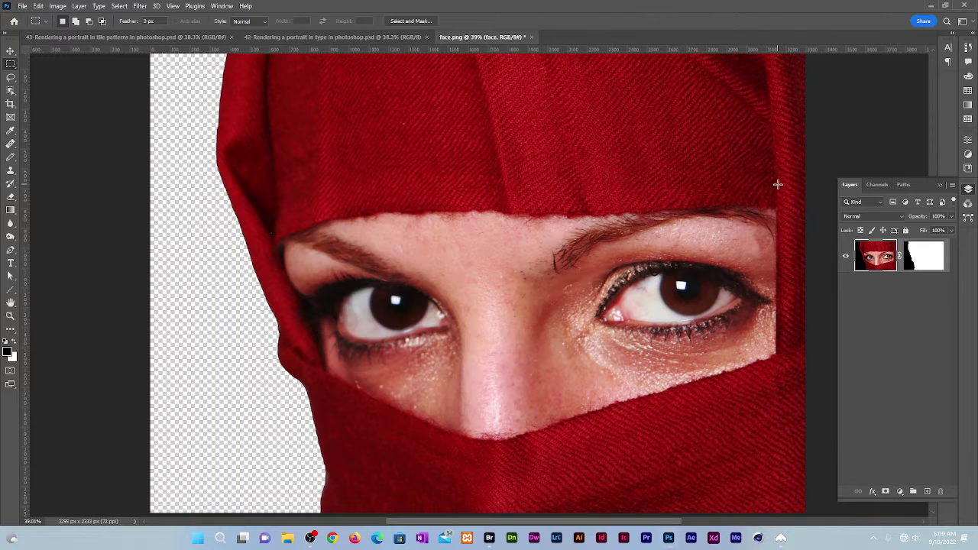
Check the Patterns panel options, dismiss them, and return to the Layers panel
left_click(967, 120)
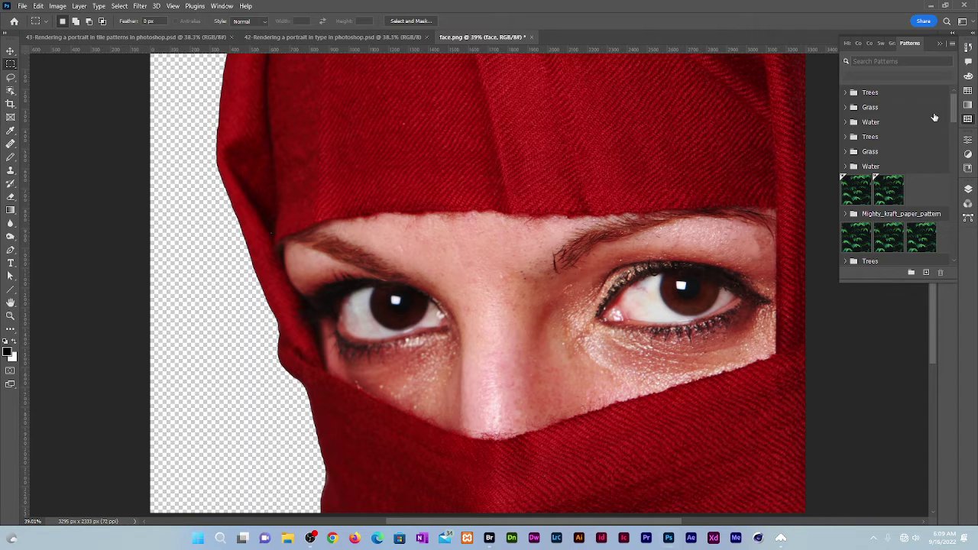
left_click(952, 43)
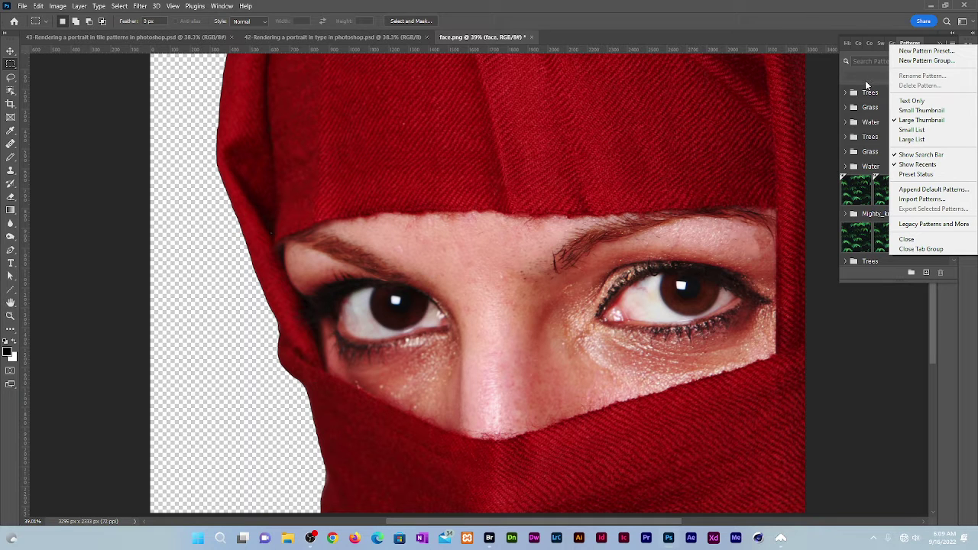
left_click(867, 85)
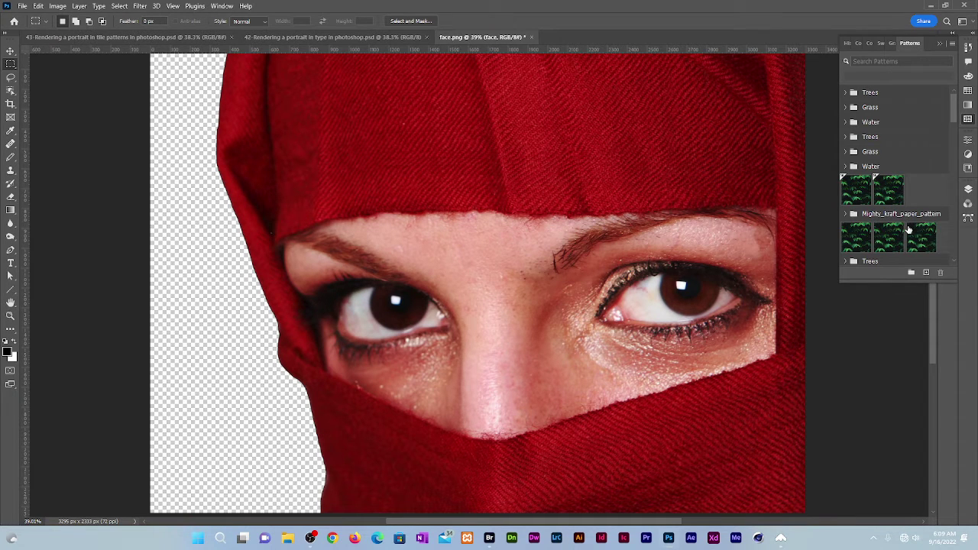
left_click(968, 191)
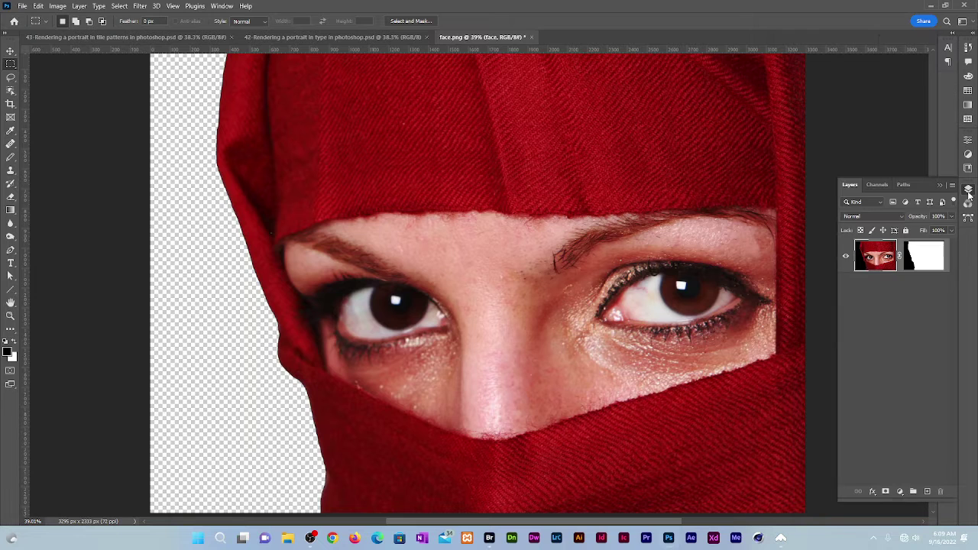
Start a Pattern Fill layer and expand Legacy Patterns > Texture Fill in the picker
left_click(899, 492)
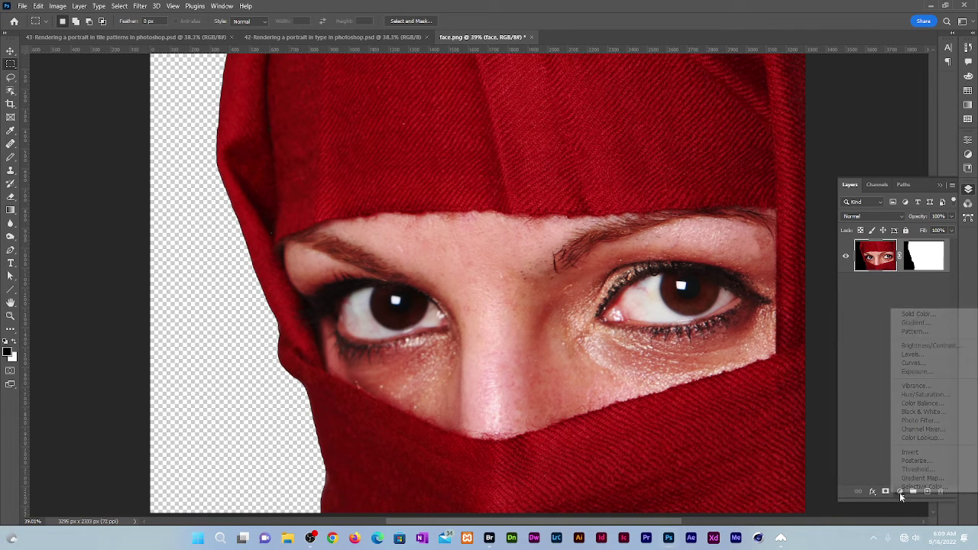
left_click(923, 332)
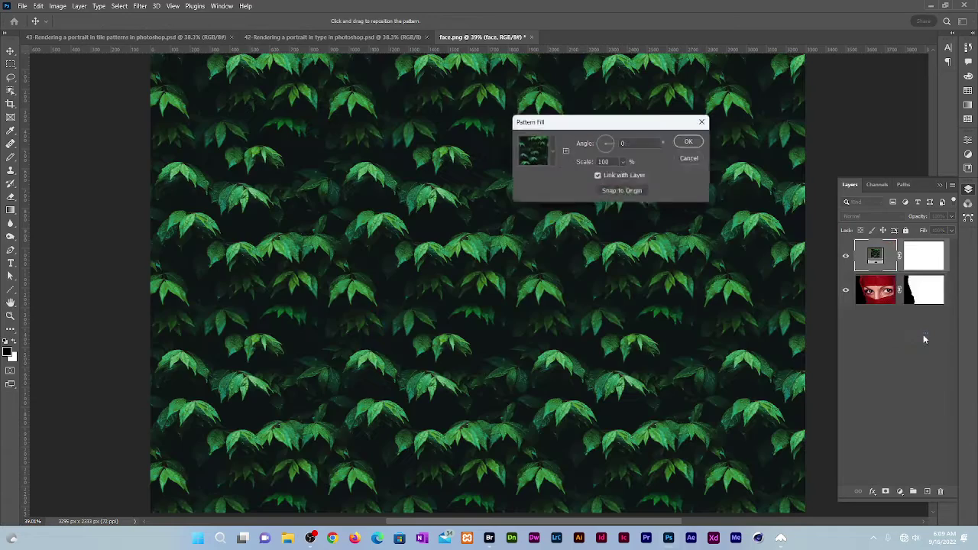
left_click(553, 153)
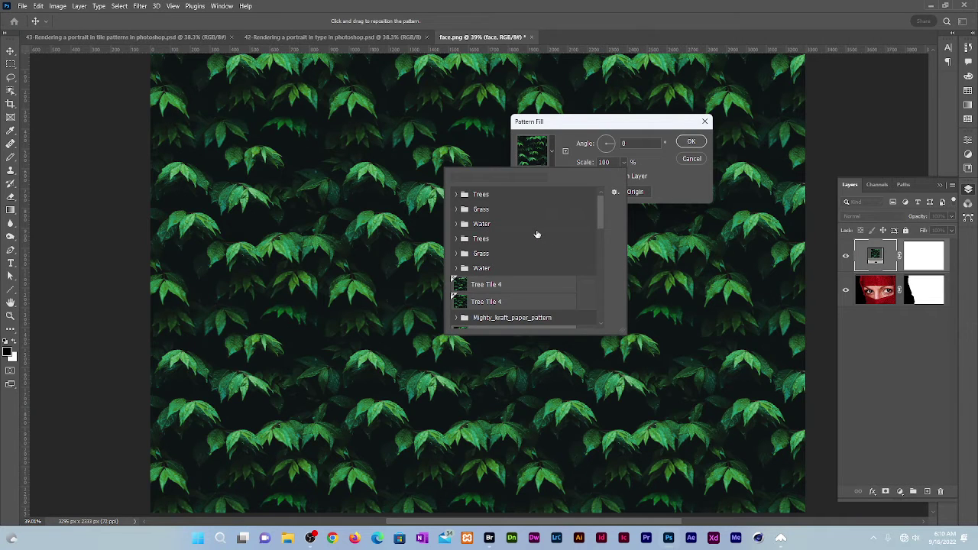
scroll(537, 234, "down", 5)
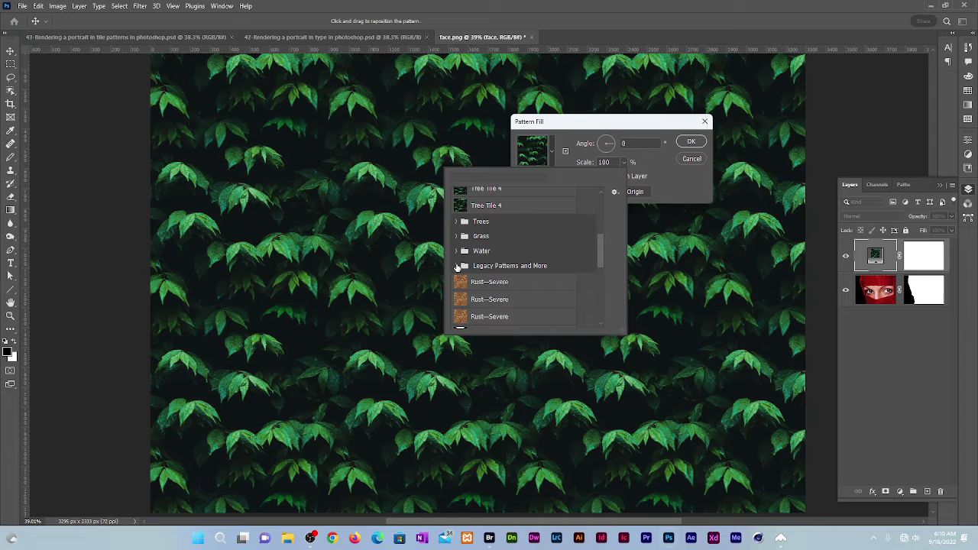
left_click(457, 265)
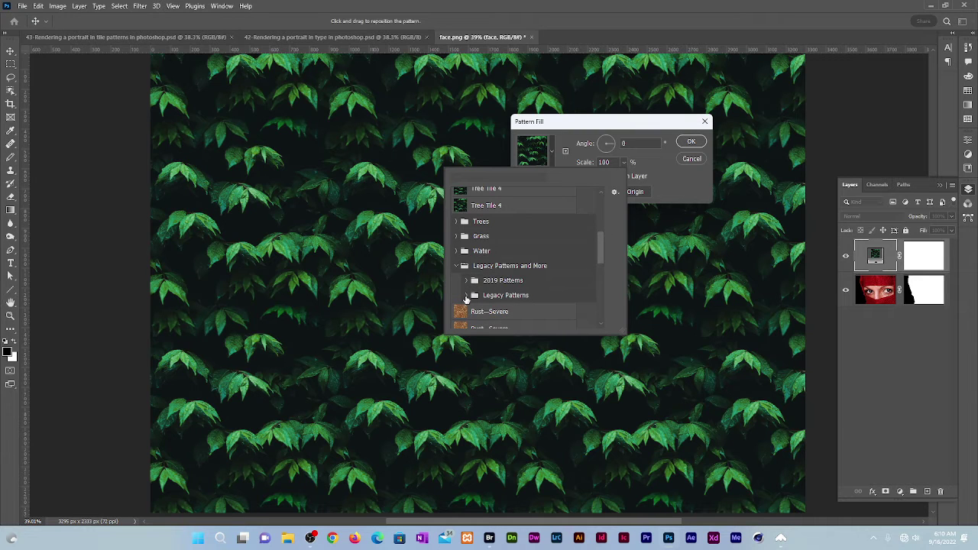
left_click(466, 298)
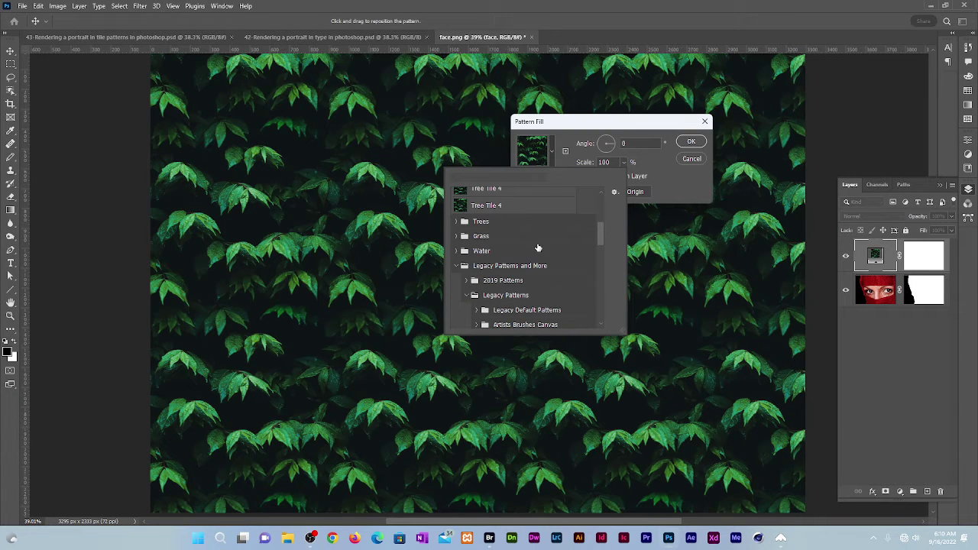
scroll(537, 245, "down", 6)
left_click(476, 291)
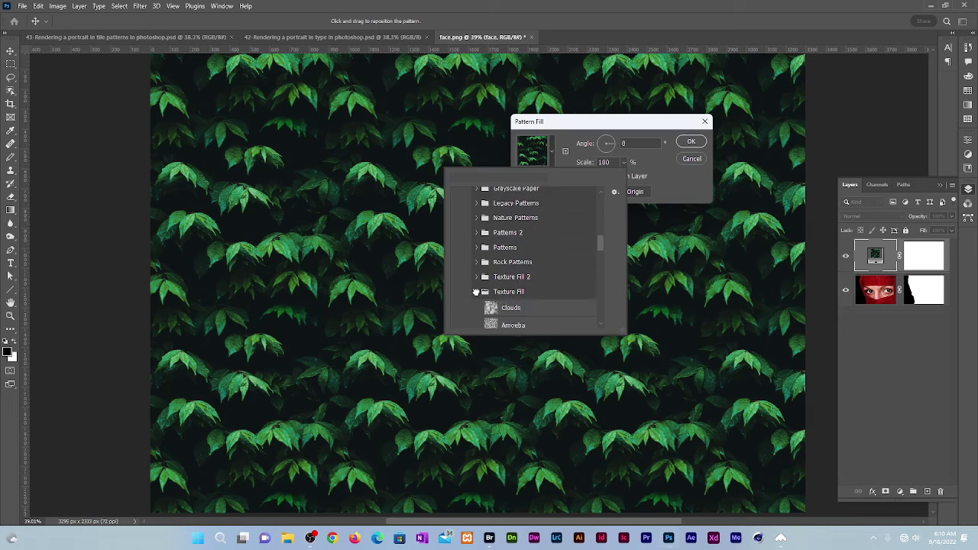
scroll(495, 282, "down", 2)
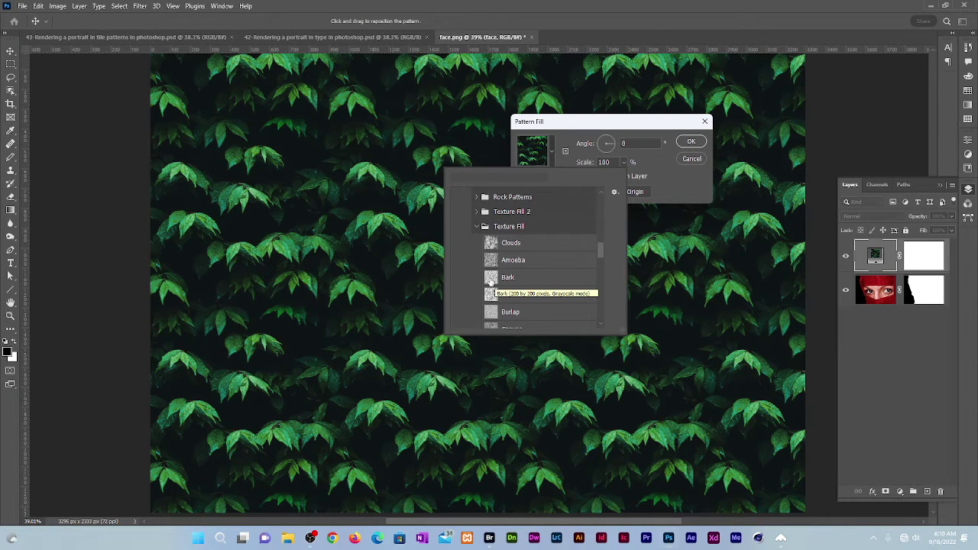
Fill the layer with the Bark texture at 200% scale
double_click(491, 279)
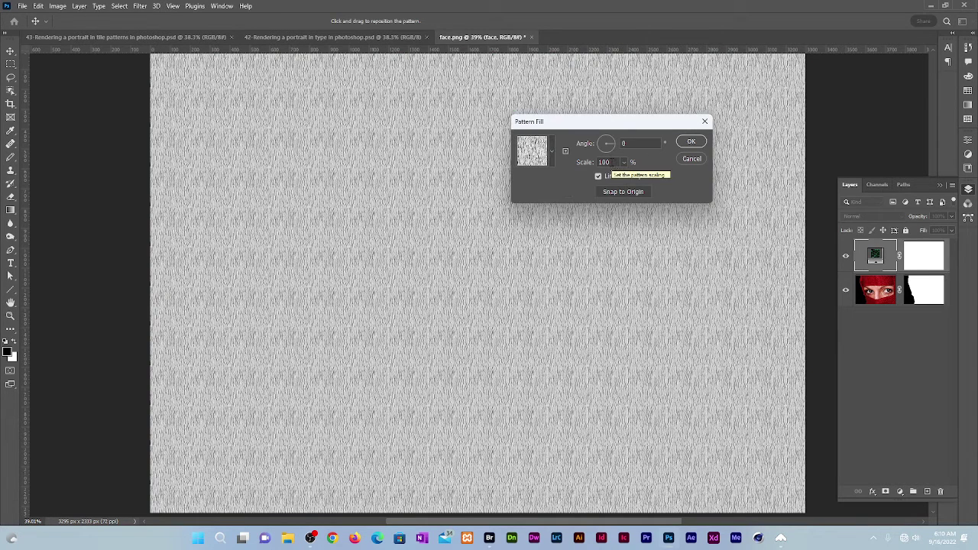
left_click(607, 162)
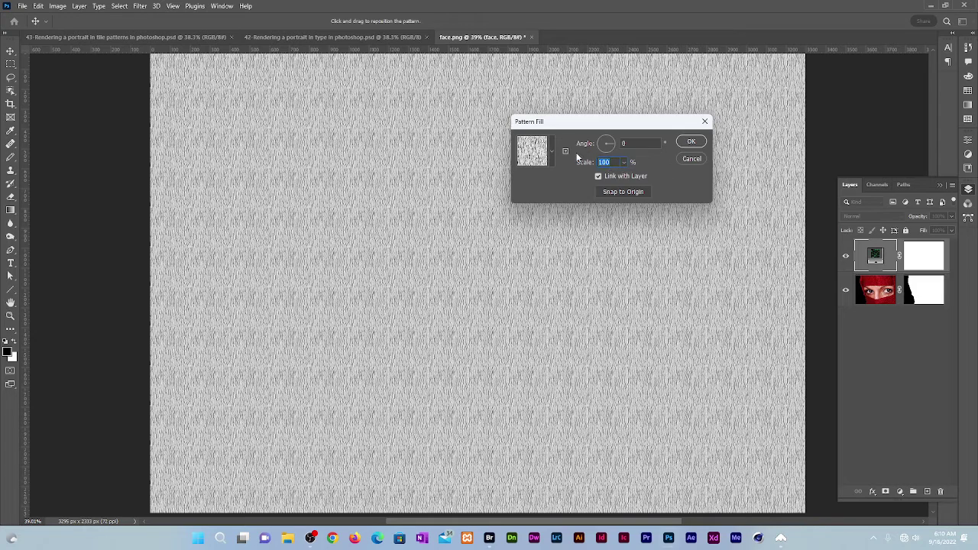
type("200")
left_click(691, 141)
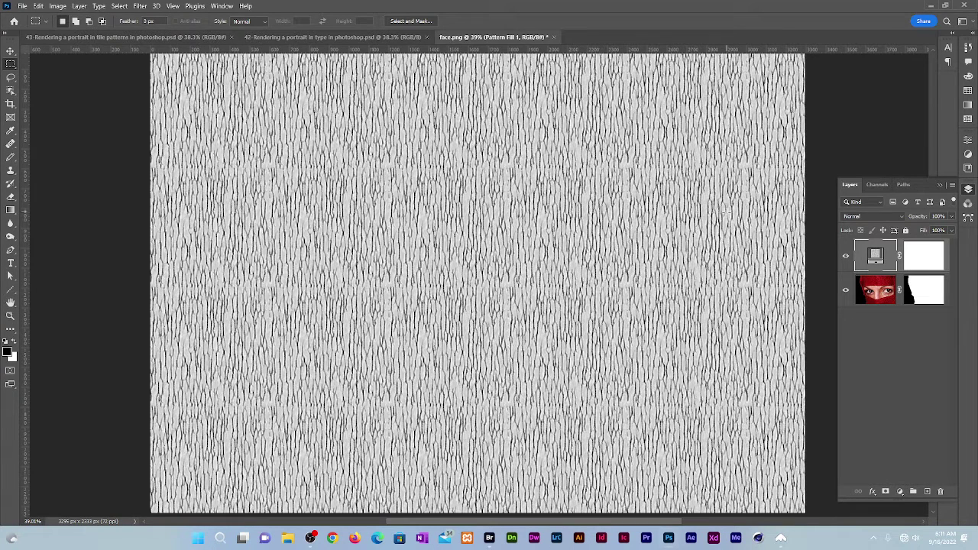
Delete the pattern fill's mask and rename the layer side
left_click_drag(919, 255, 940, 491)
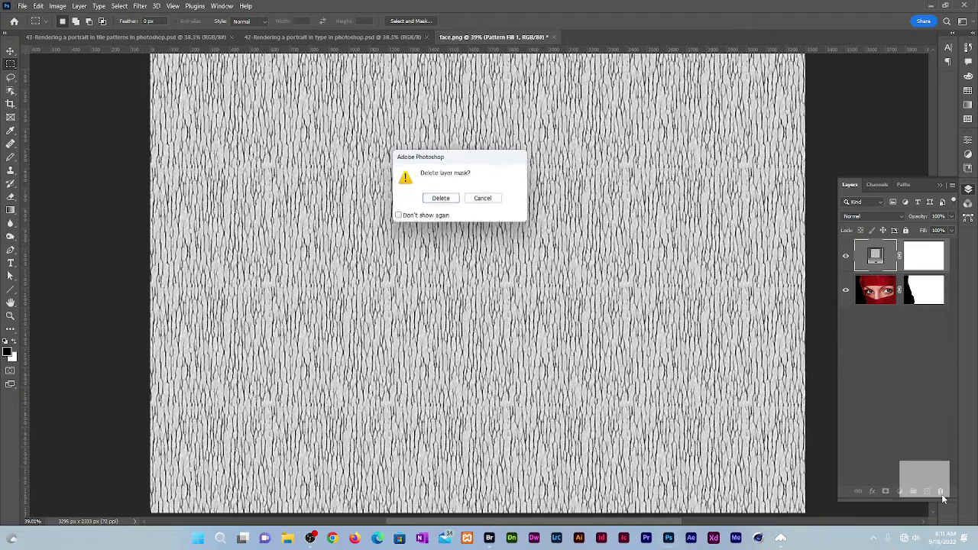
left_click(443, 202)
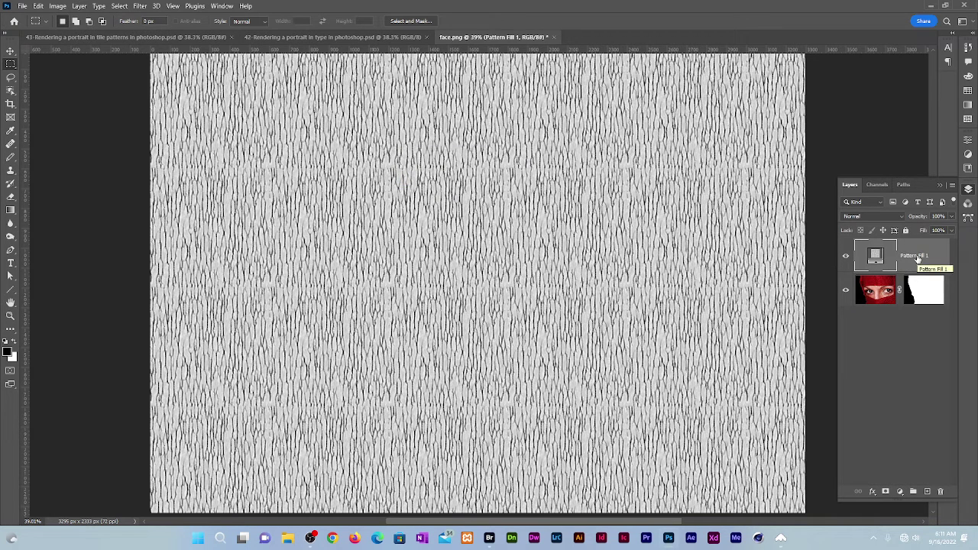
double_click(917, 256)
type("side")
key("Return")
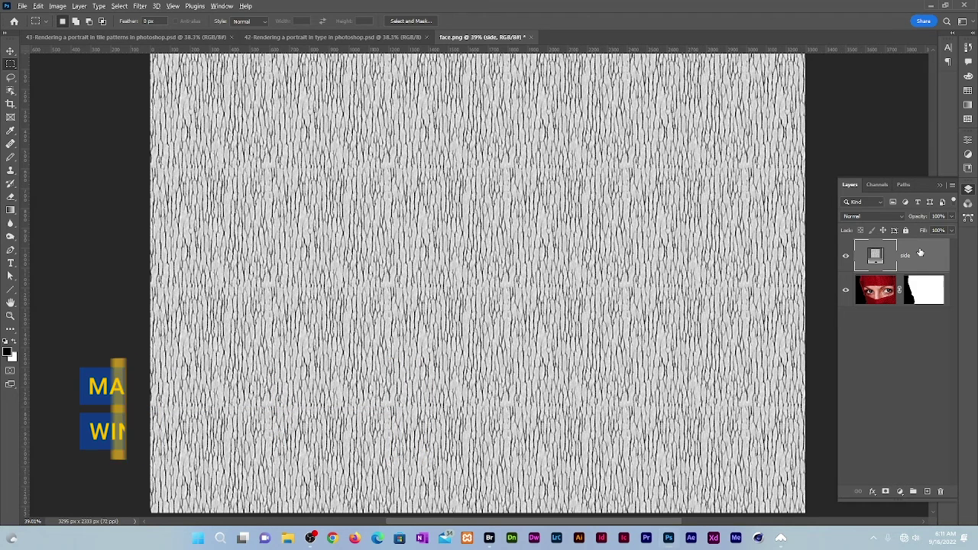
Duplicate side beneath the face layer, rename the top fill paint, and hide it
left_click_drag(920, 252, 930, 318)
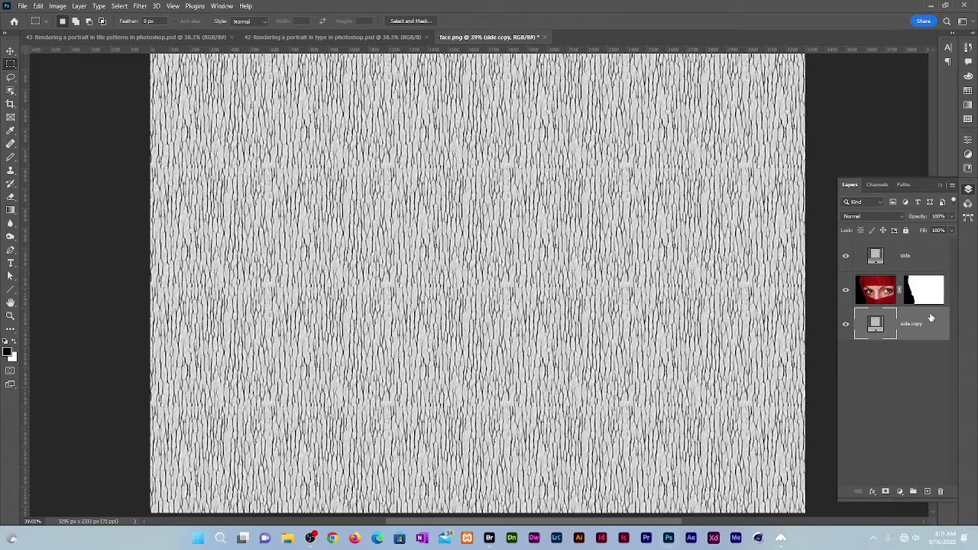
double_click(904, 257)
type("paint")
key("Return")
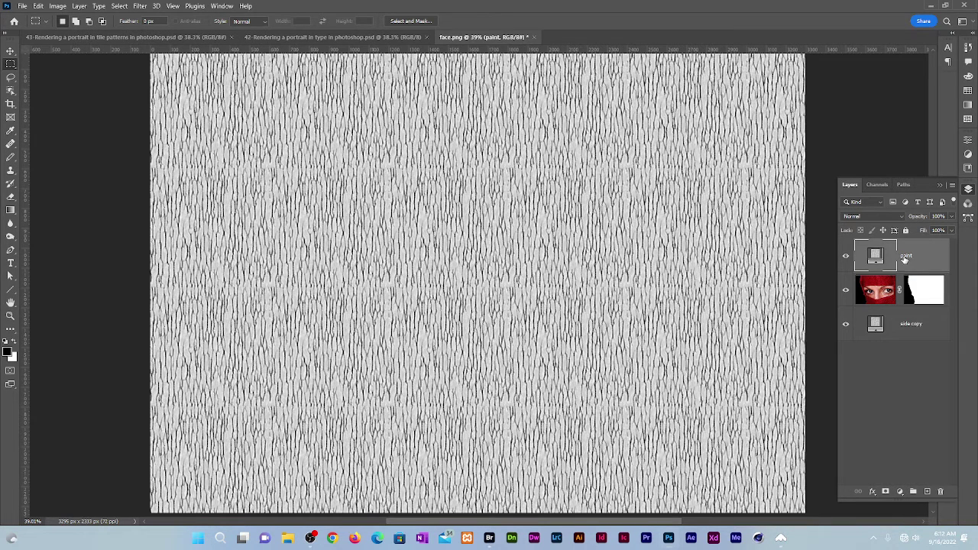
left_click(845, 260)
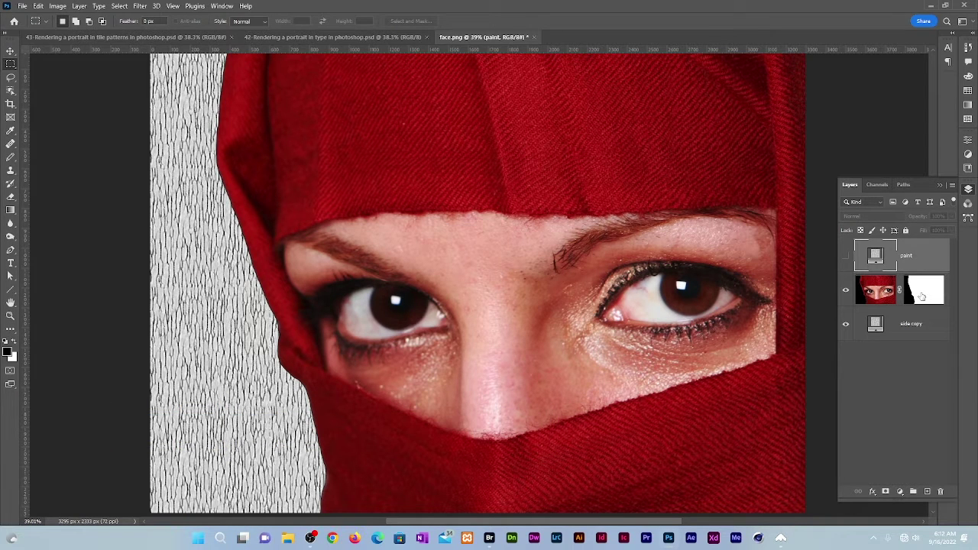
Disable the face mask and Color Range-sample the forehead skin at fuzziness 100
left_click(921, 297, "shift")
left_click(878, 292)
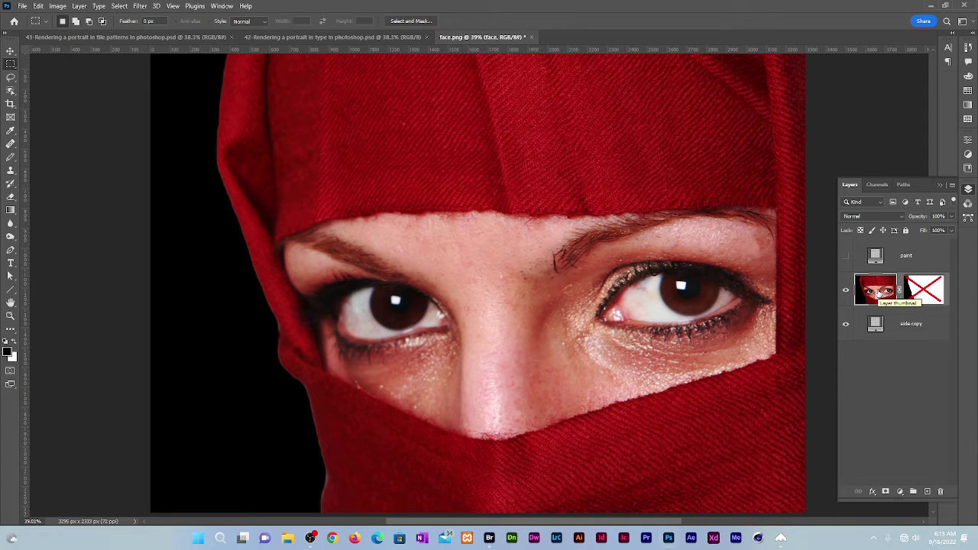
left_click(119, 7)
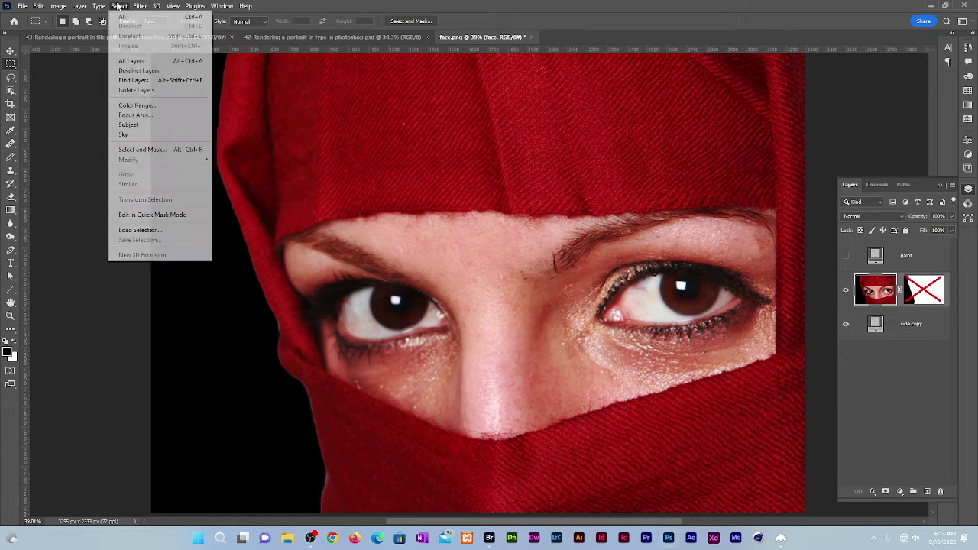
left_click(150, 107)
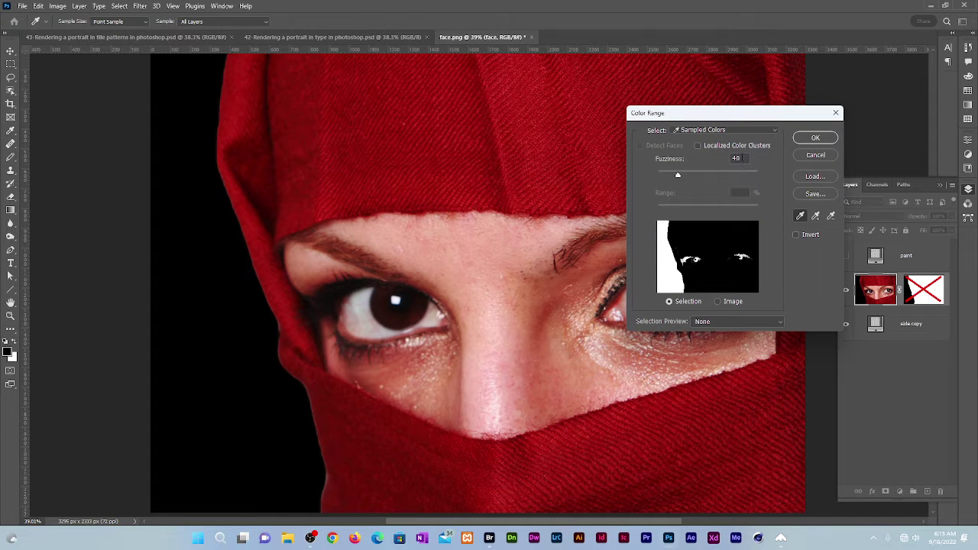
left_click(493, 267)
type("100")
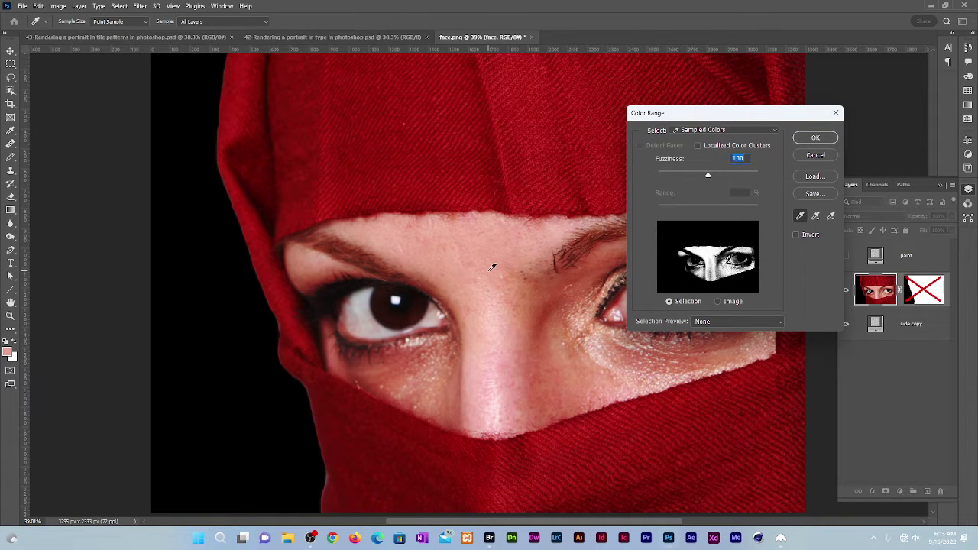
Add the eye white and nose skin to the selection, then show the paint layer again
left_click(365, 301)
left_click(498, 393)
left_click(806, 137)
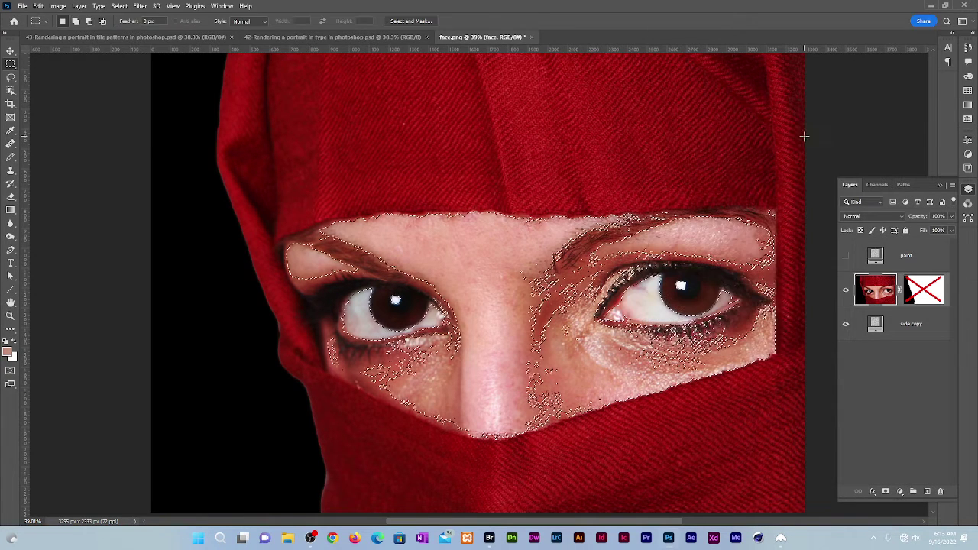
left_click(845, 256)
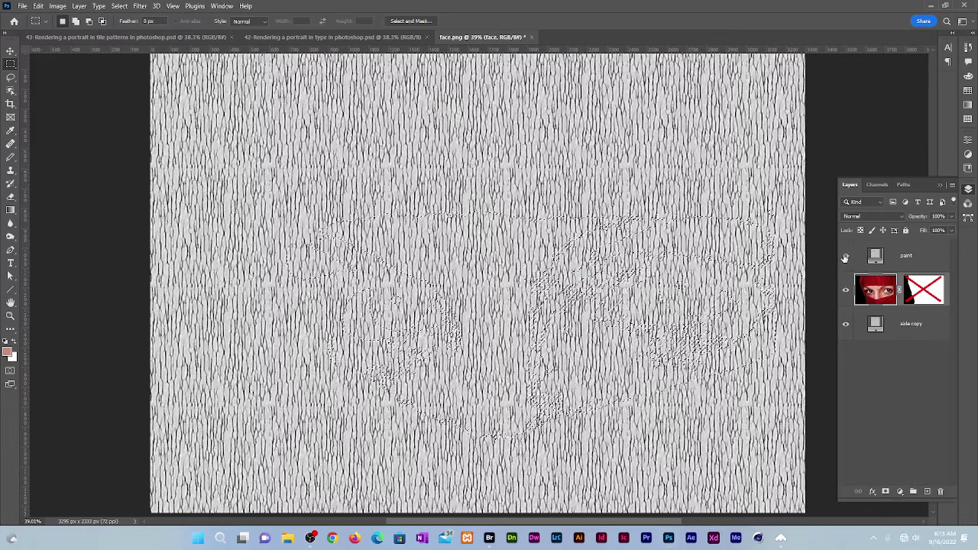
Mask the paint layer to the skin selection and set its blend mode to Multiply
left_click(877, 260)
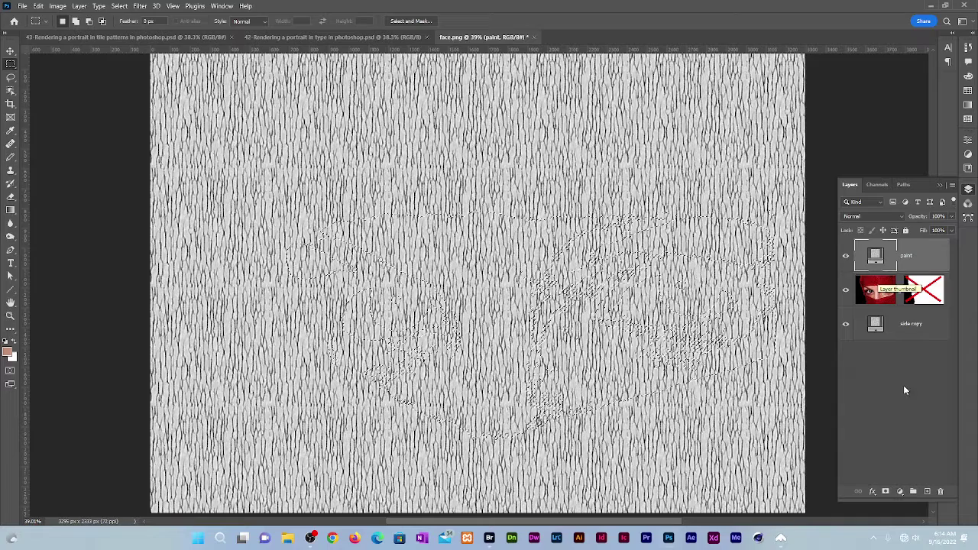
left_click(885, 491)
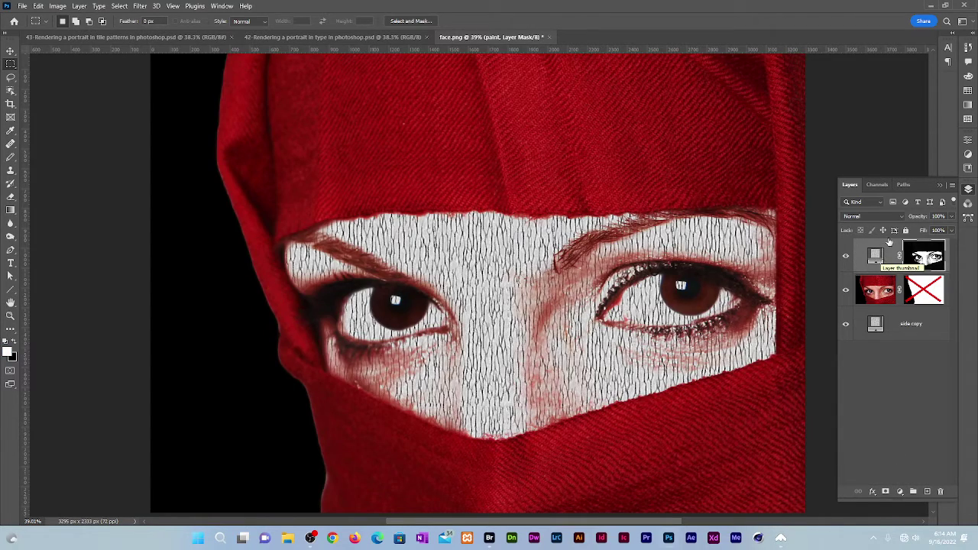
left_click(875, 217)
left_click(884, 259)
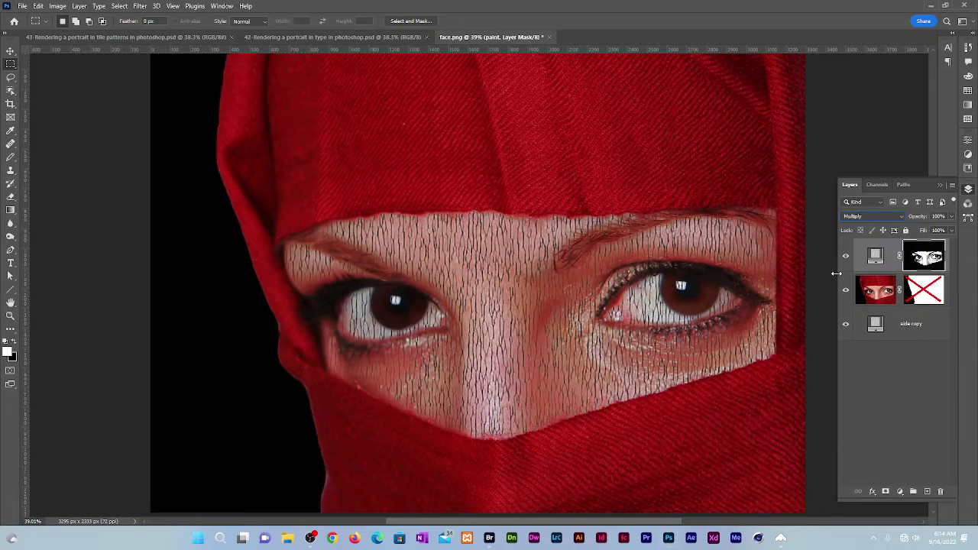
left_click_drag(839, 270, 765, 260)
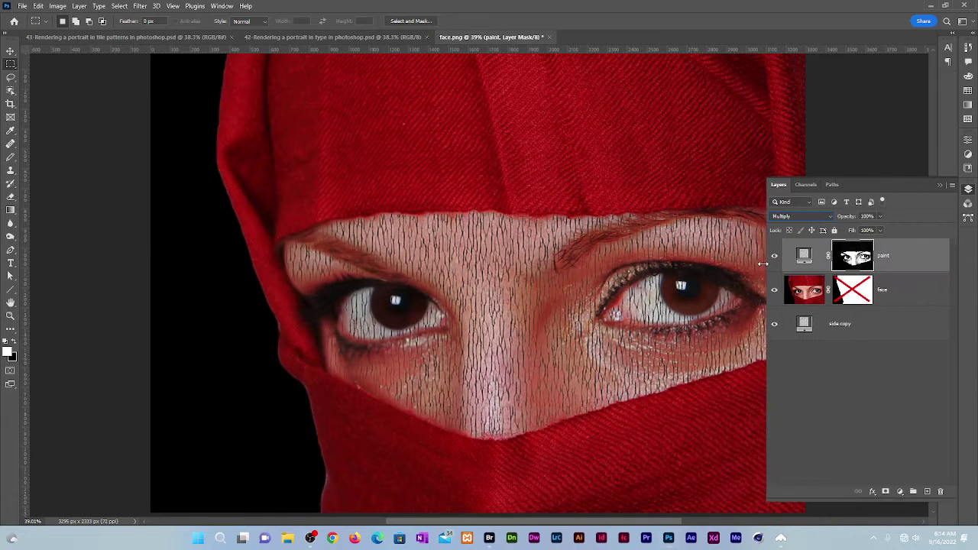
key("ctrl+2")
Split the Underlying Layer Blend If slider so bright skin shows through the crackle
key("h")
double_click(924, 259)
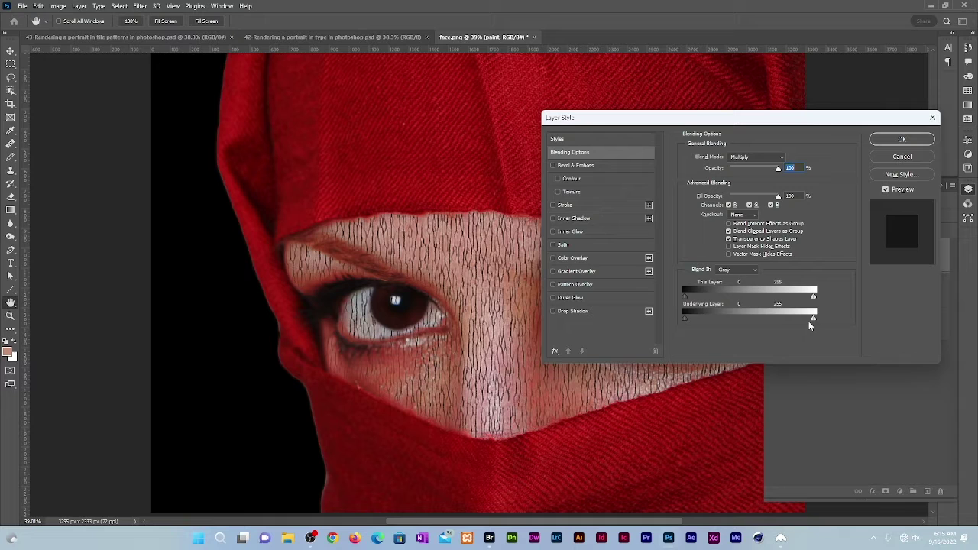
left_click_drag(812, 319, 767, 314)
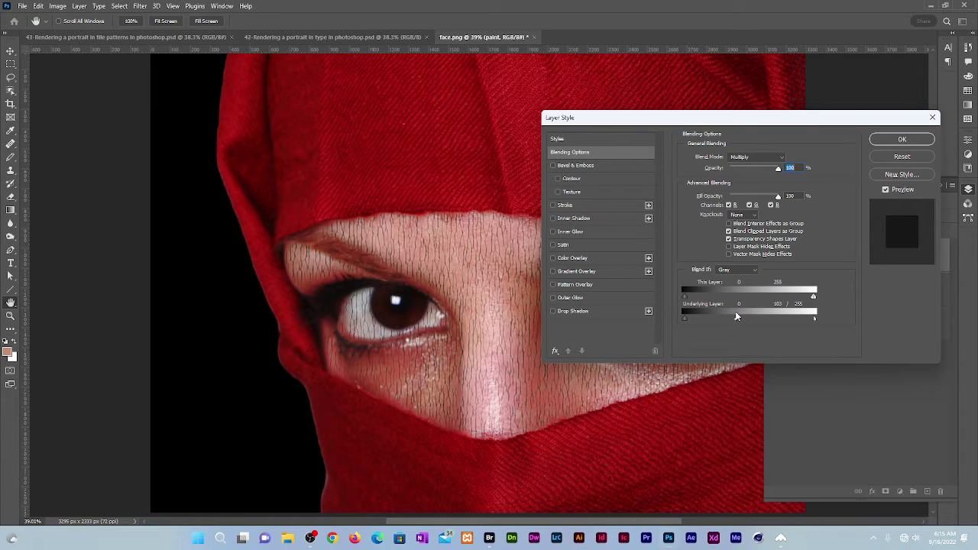
left_click_drag(721, 315, 700, 318)
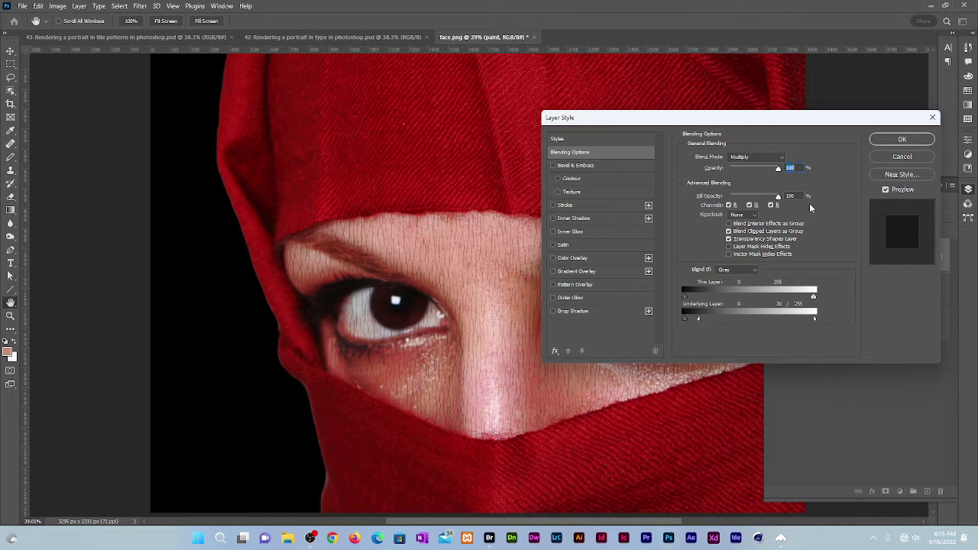
left_click(899, 140)
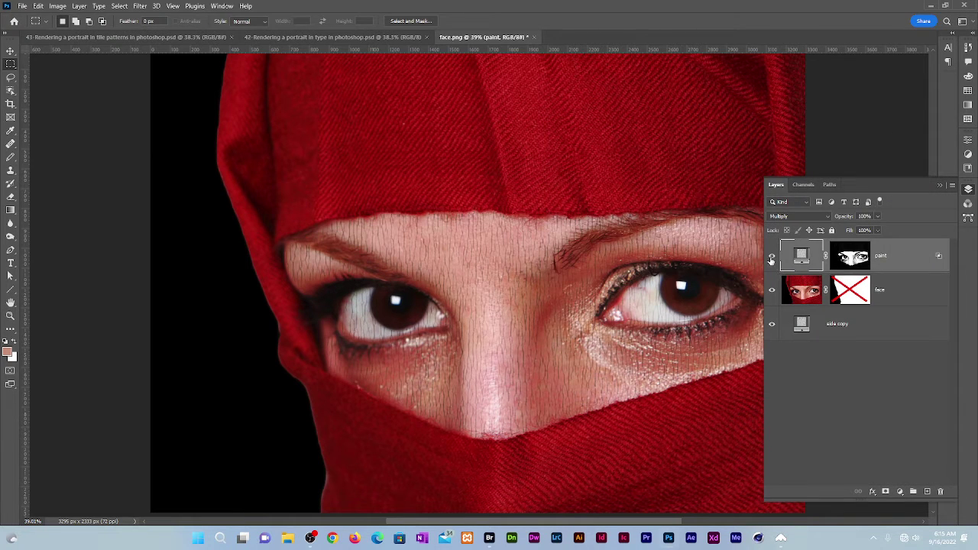
Hide paint and Color Range-select the face's background, veil and under-eye skin, then switch to the maze image
left_click(772, 258)
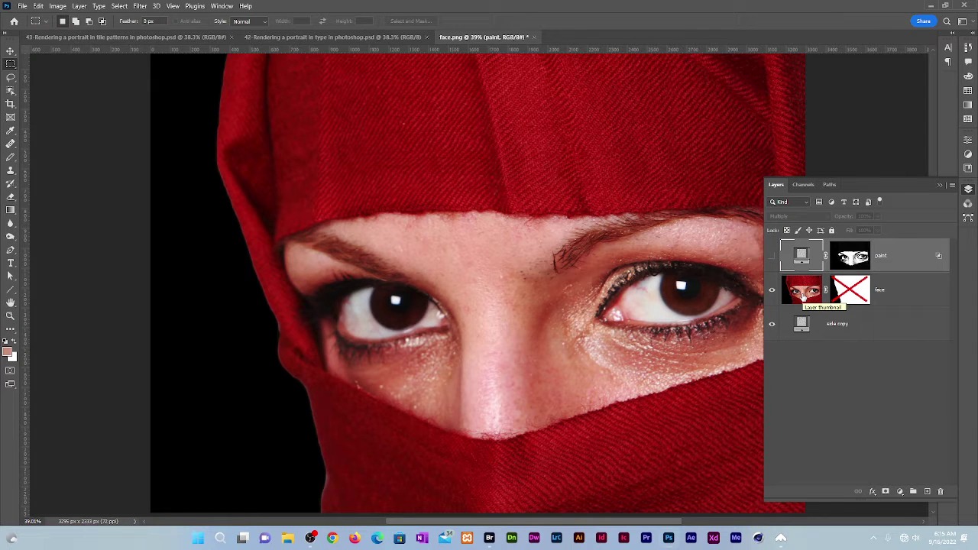
left_click(805, 295)
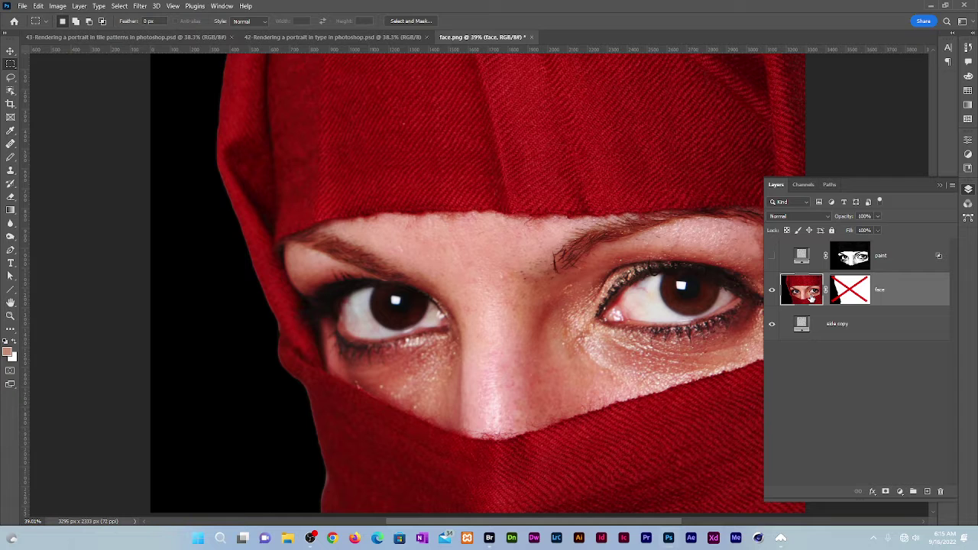
left_click(120, 6)
left_click(150, 107)
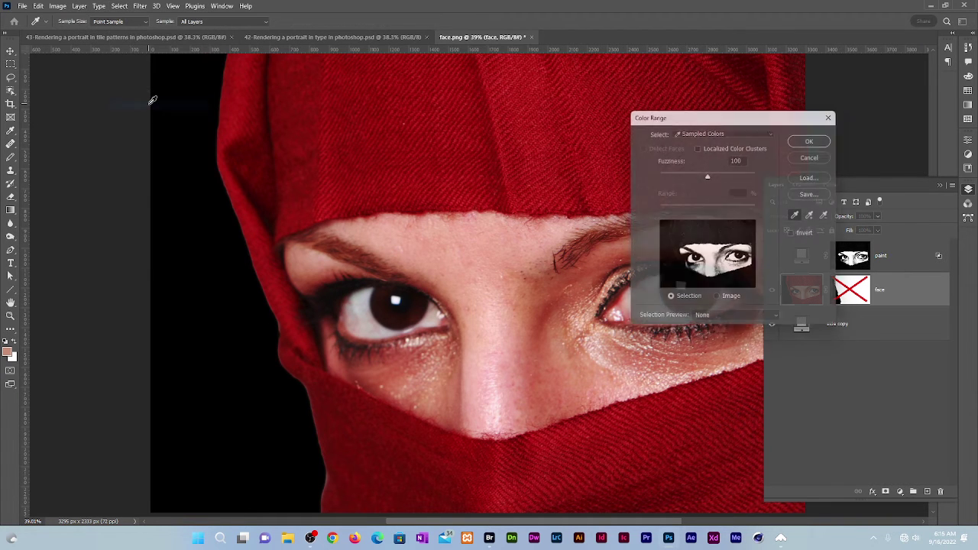
left_click(217, 306)
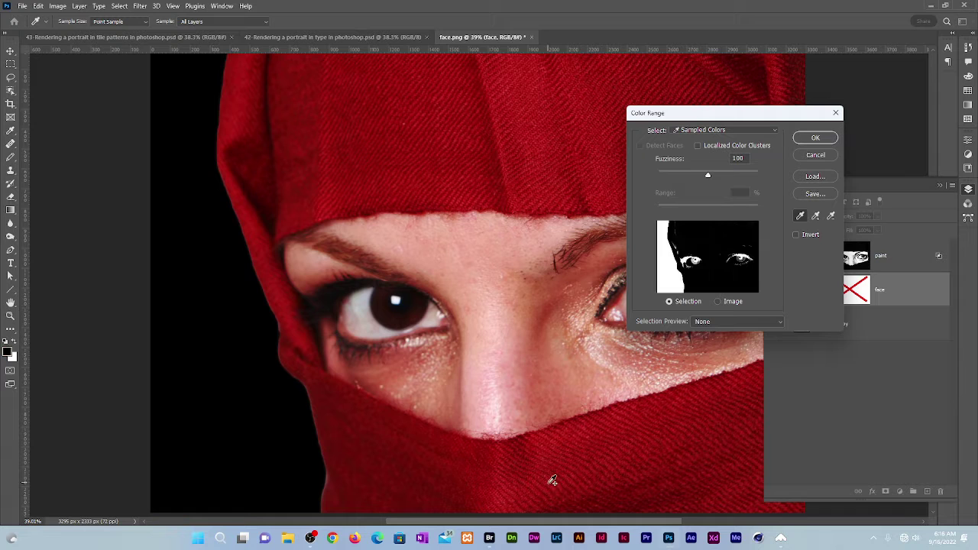
left_click(569, 473)
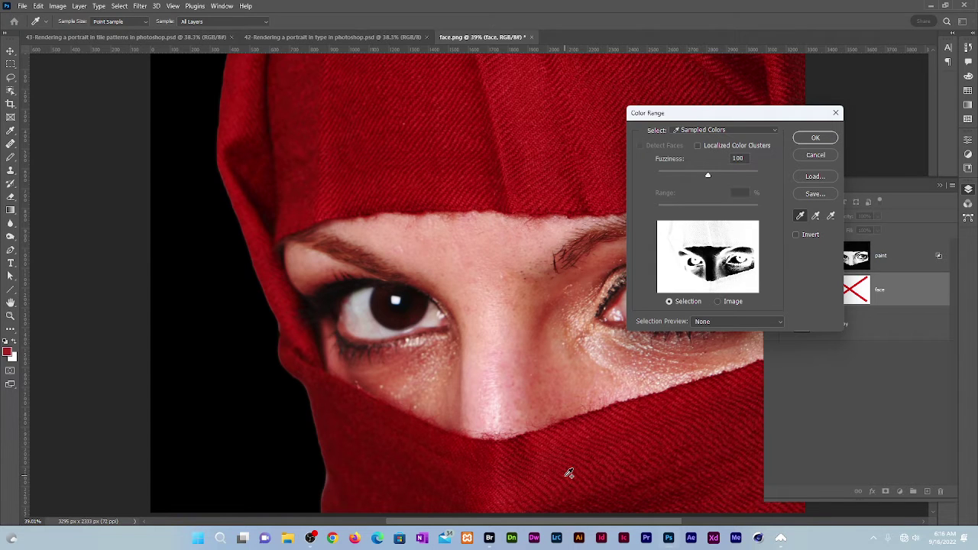
left_click(399, 356)
left_click(815, 137)
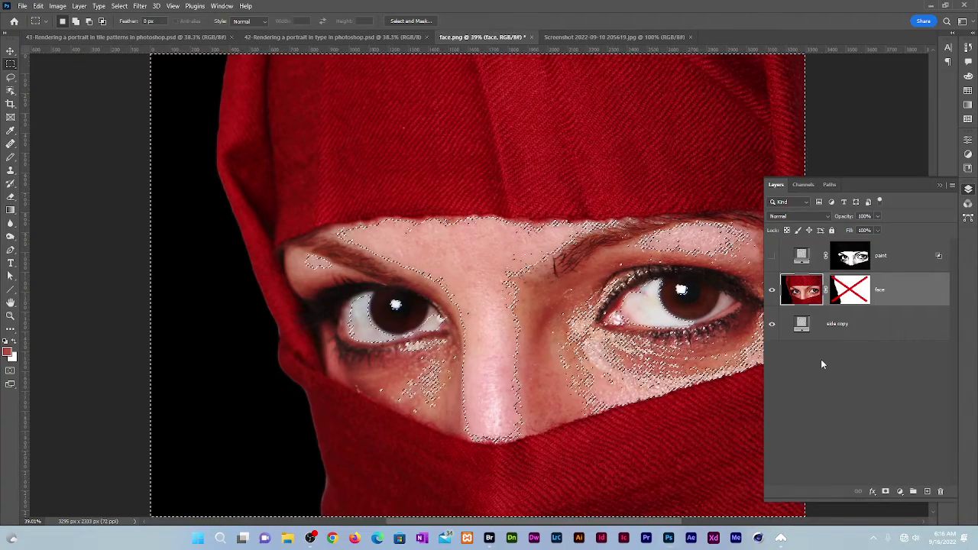
key("ctrl+Tab")
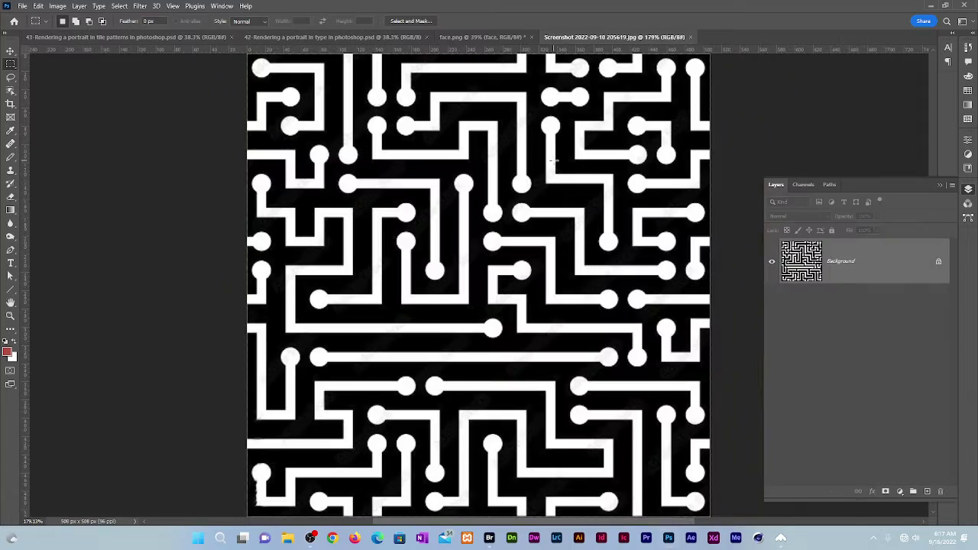
Define the maze image as a new pattern named 'circuit'
left_click(39, 6)
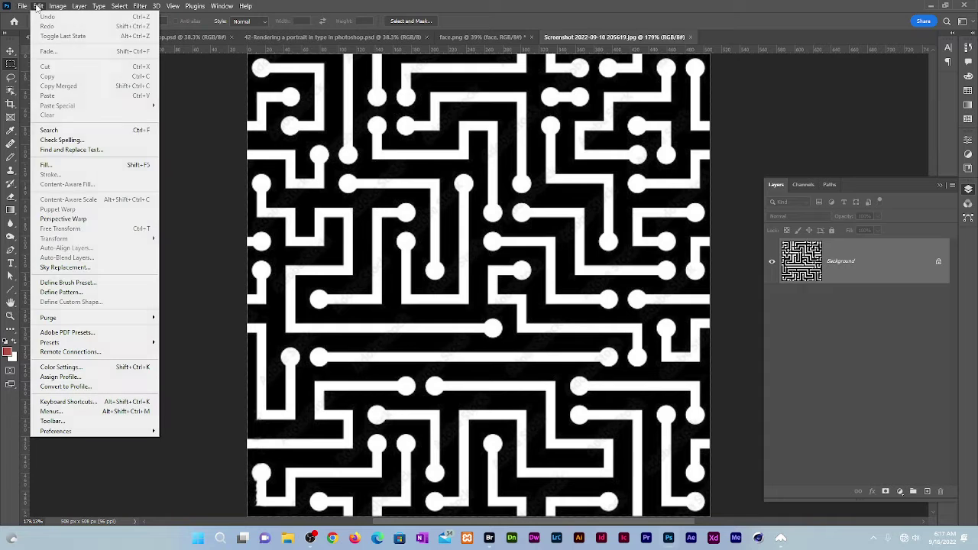
left_click(99, 293)
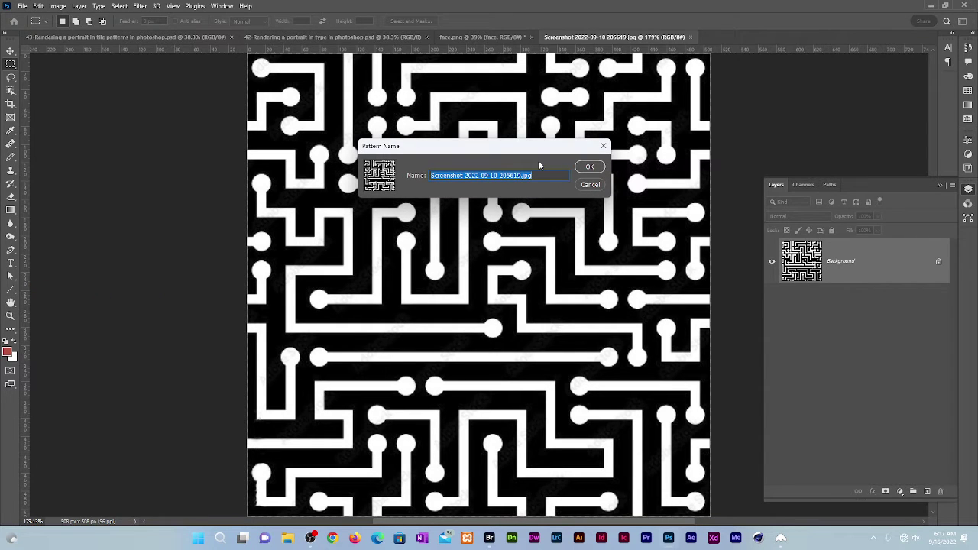
type("circuit")
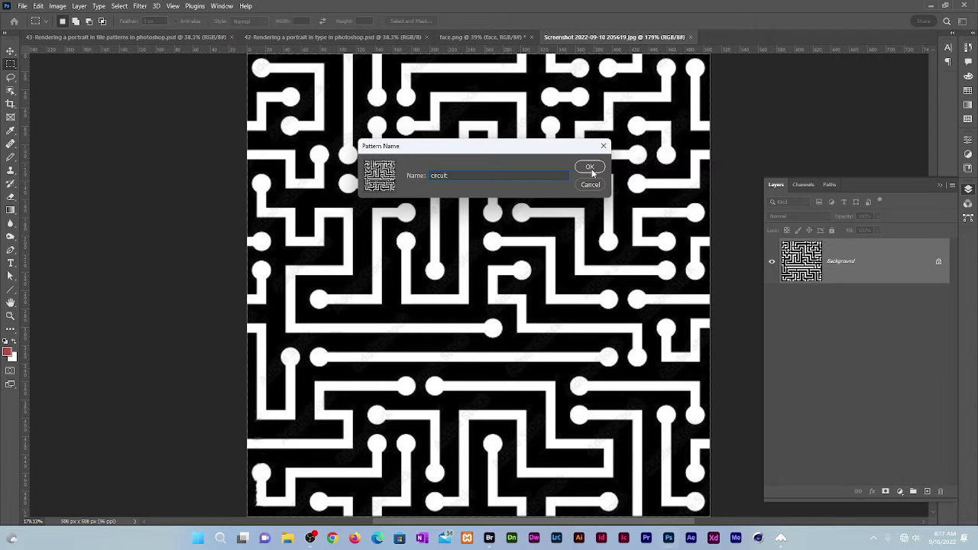
left_click(590, 167)
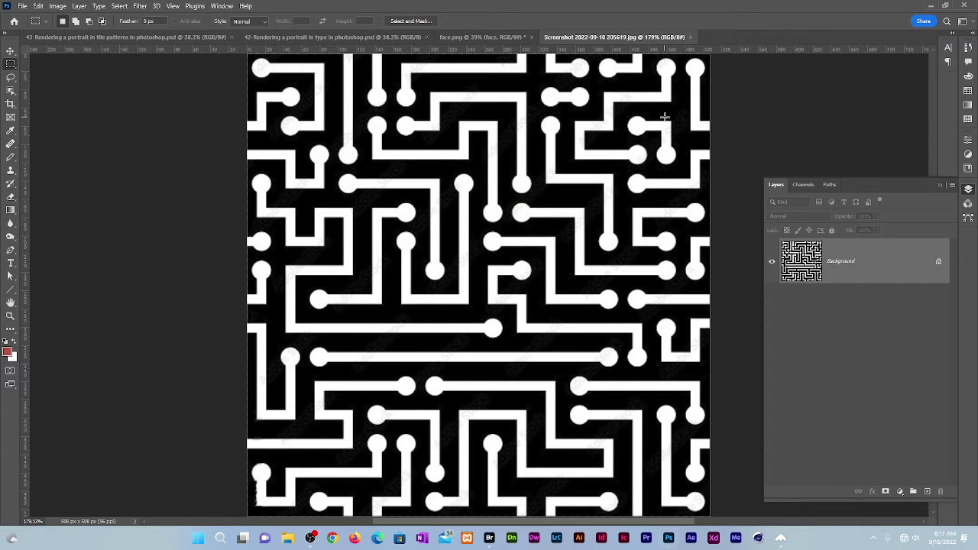
Return to face.png and add a Pattern Fill layer
left_click(474, 36)
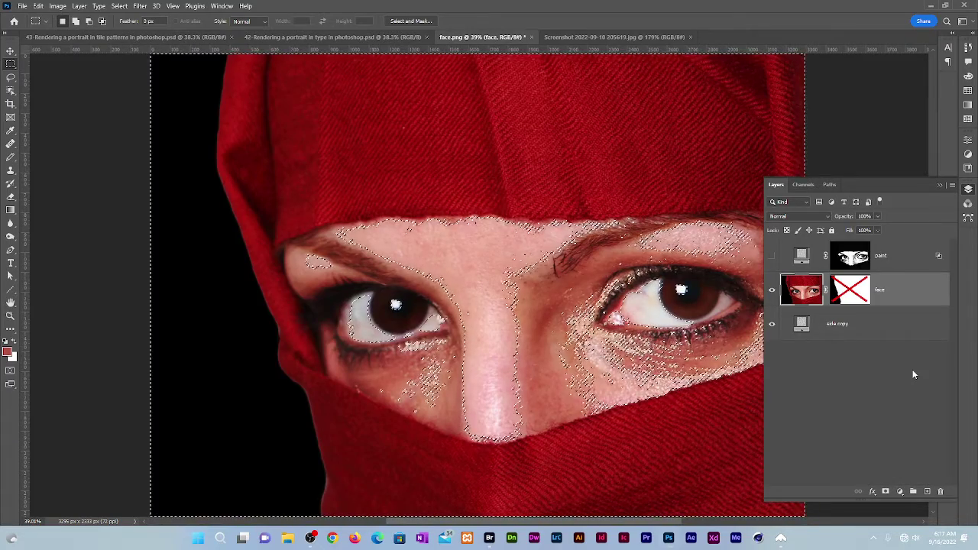
left_click(900, 491)
left_click(916, 329)
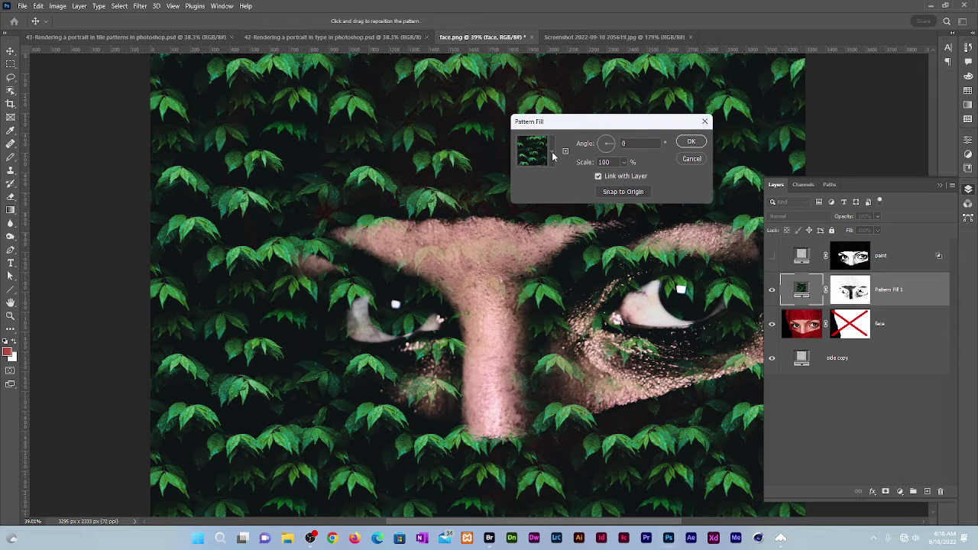
Choose the circuit maze pattern and set its scale to 70%
left_click(553, 153)
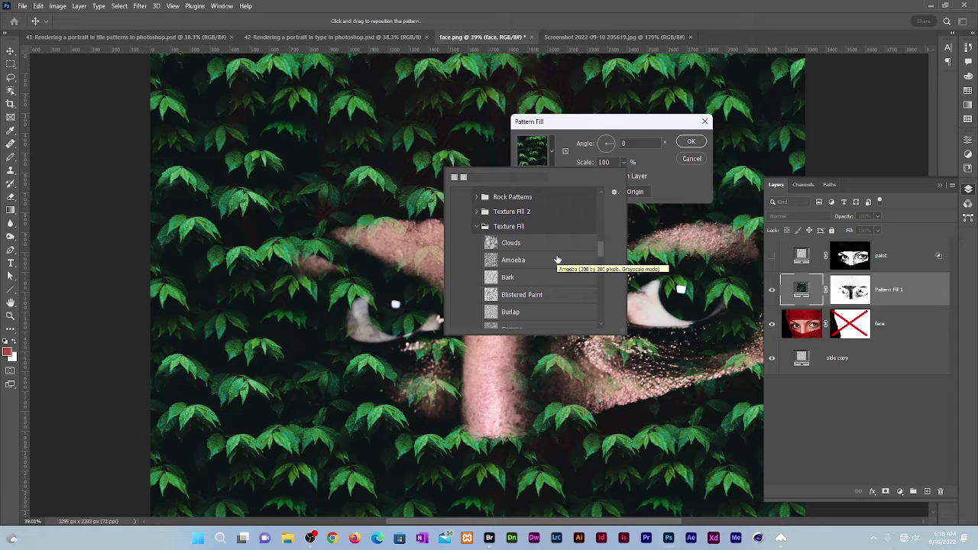
scroll(557, 259, "down", 15)
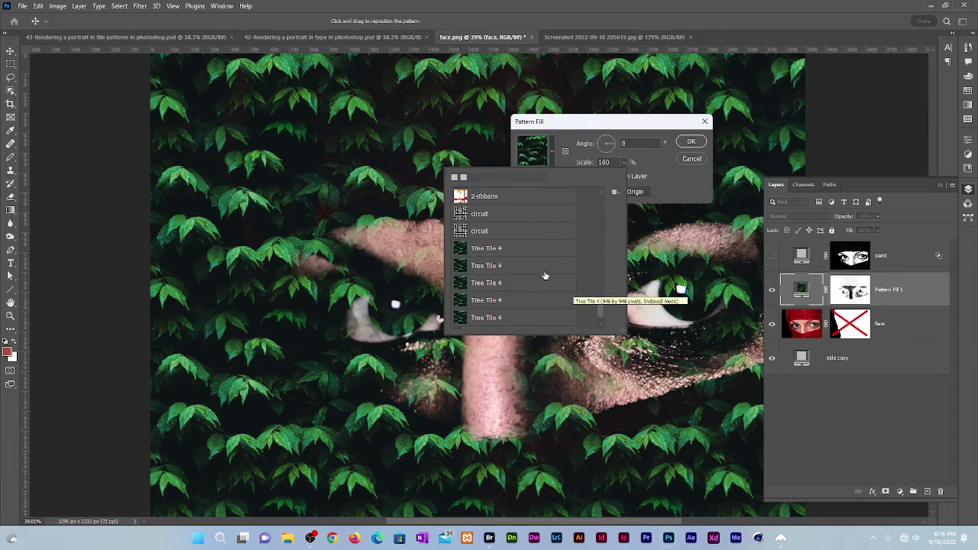
double_click(488, 231)
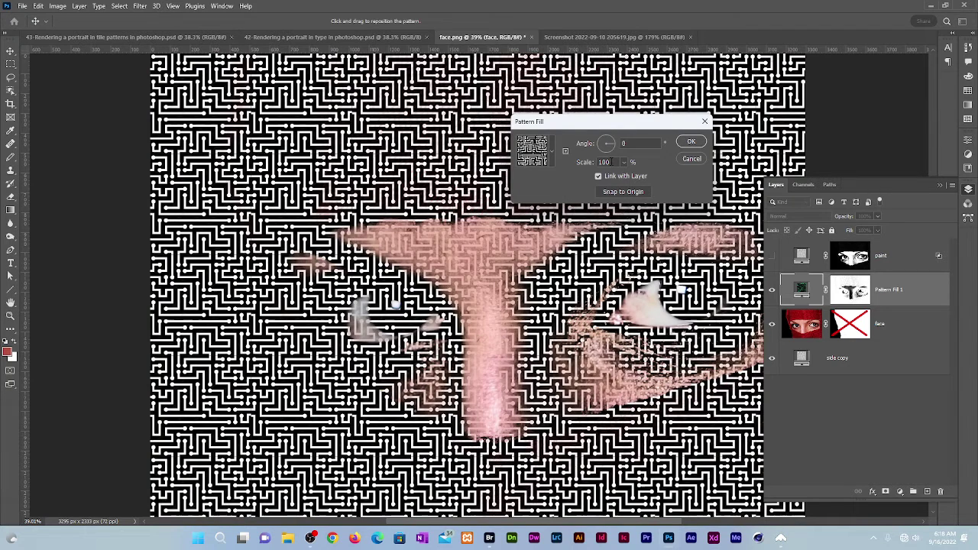
double_click(603, 162)
type("70")
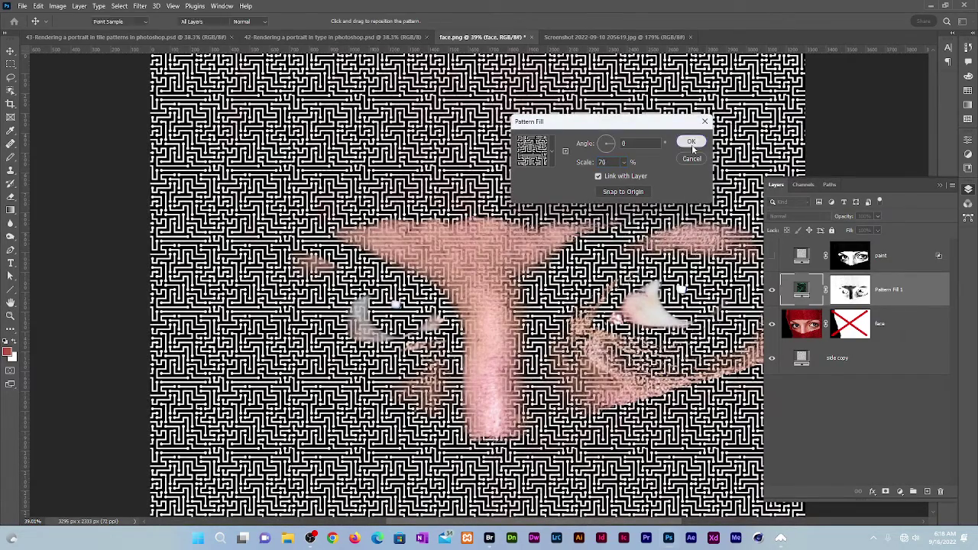
Confirm the maze fill, set Pattern Fill 1 to Multiply, show the paint layer, re-enable the face mask
left_click(691, 144)
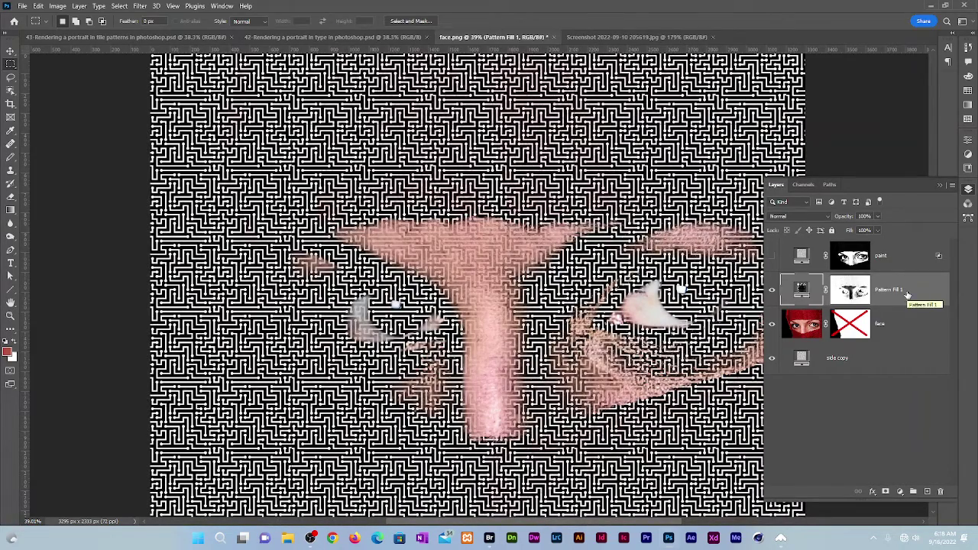
left_click(829, 217)
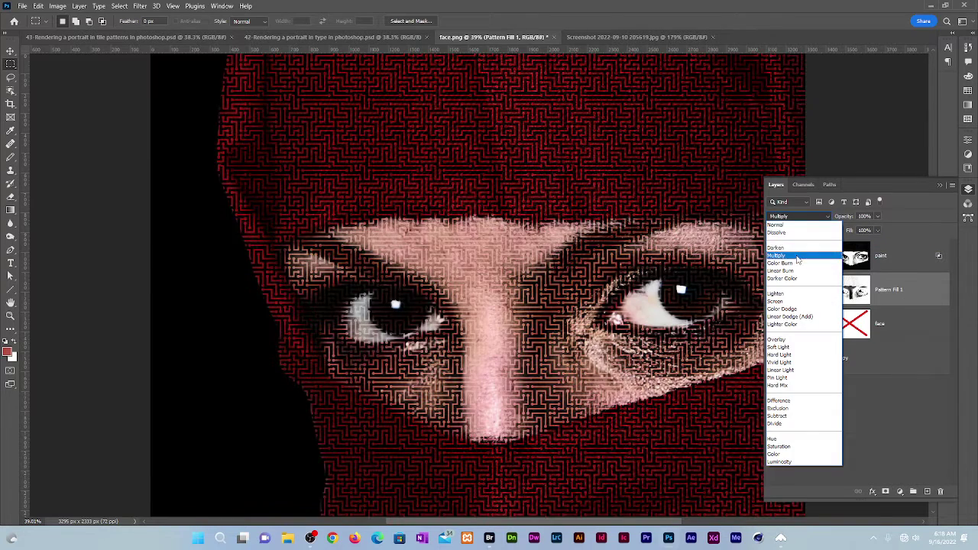
left_click(794, 253)
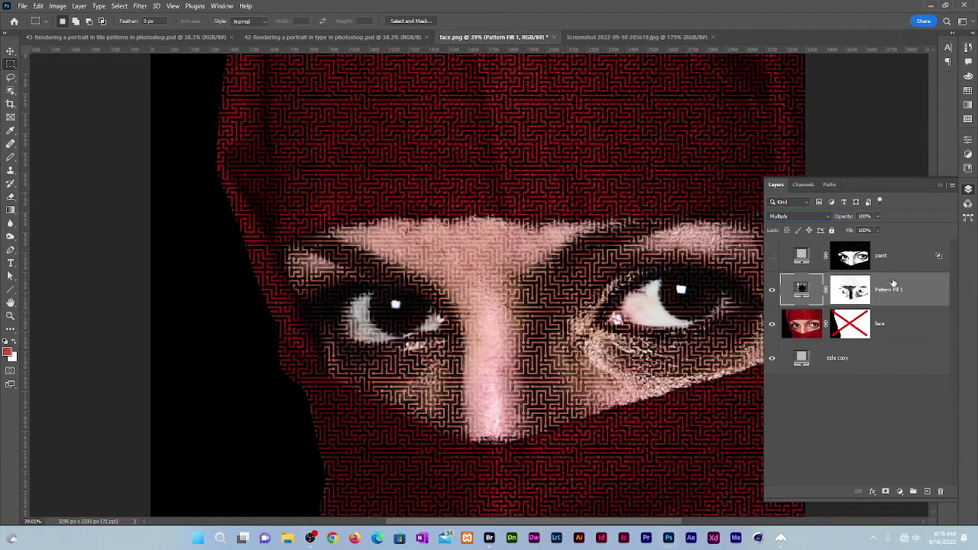
left_click(771, 256)
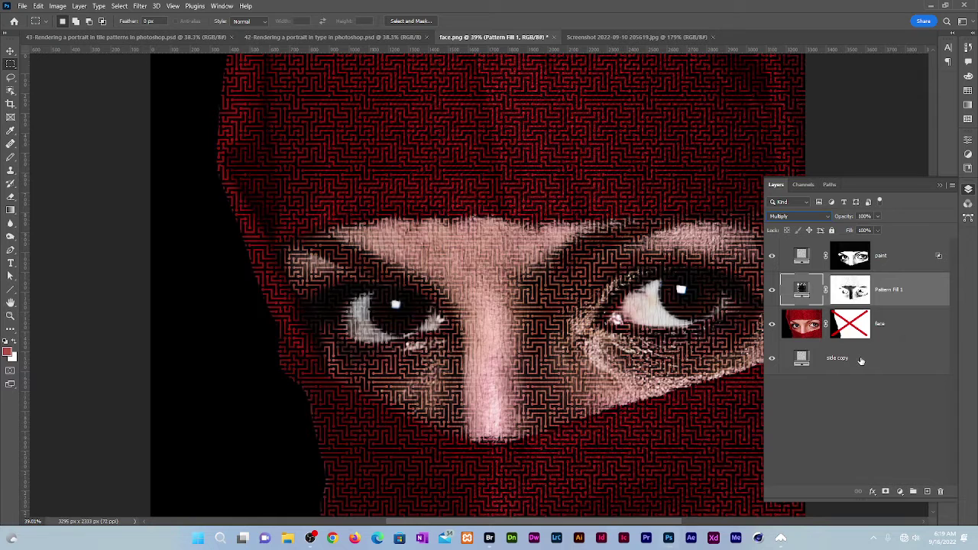
left_click(853, 327, "shift")
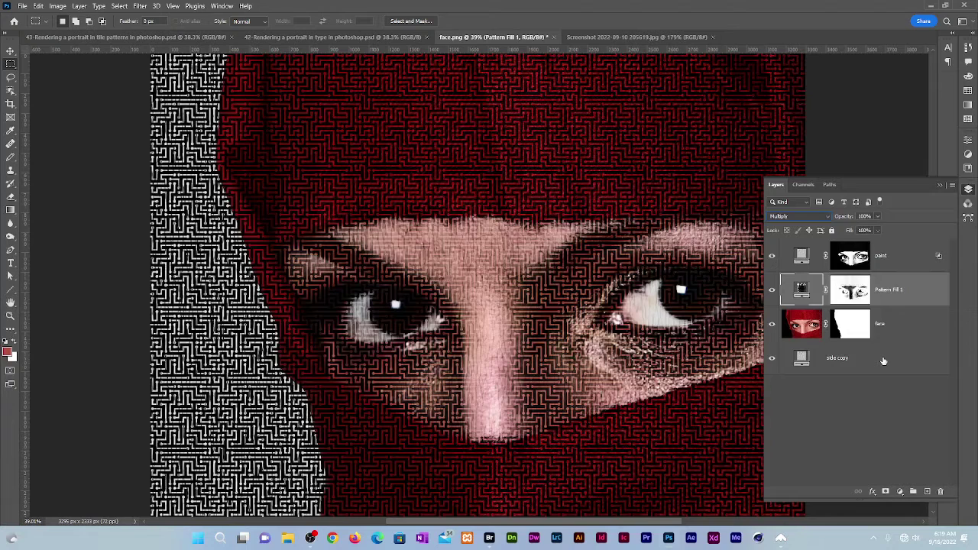
Add a Color Overlay to the side copy layer using yellow H 50, S 90, B 100
left_click(883, 360)
left_click(872, 491)
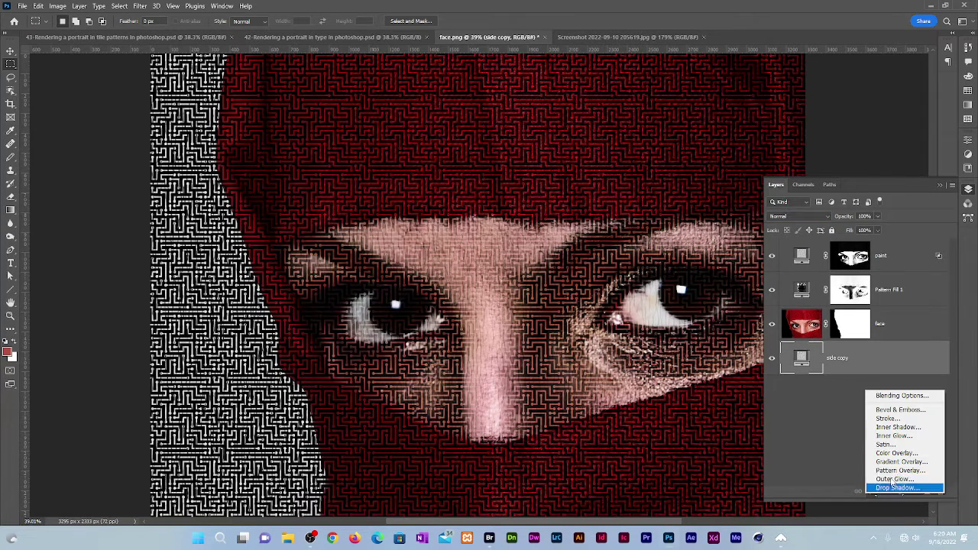
left_click(894, 453)
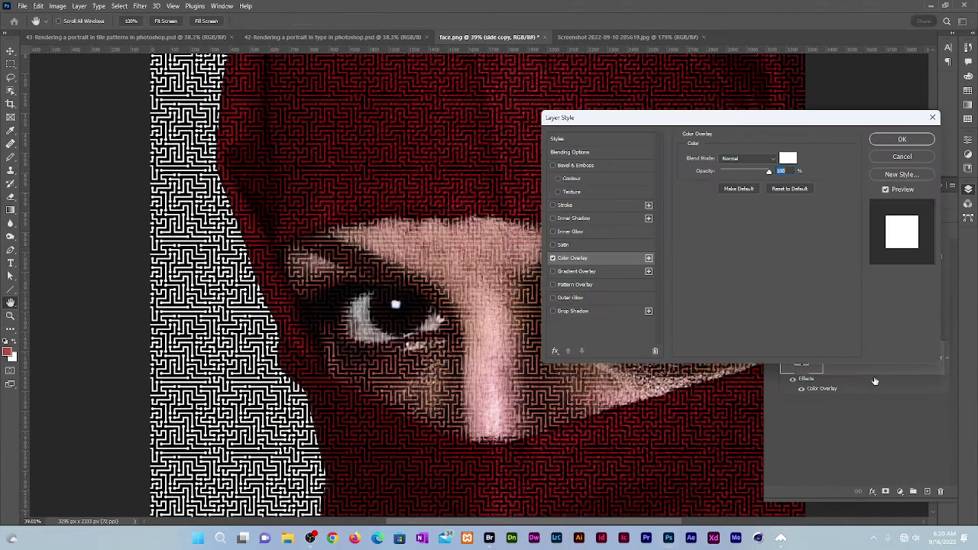
left_click(788, 159)
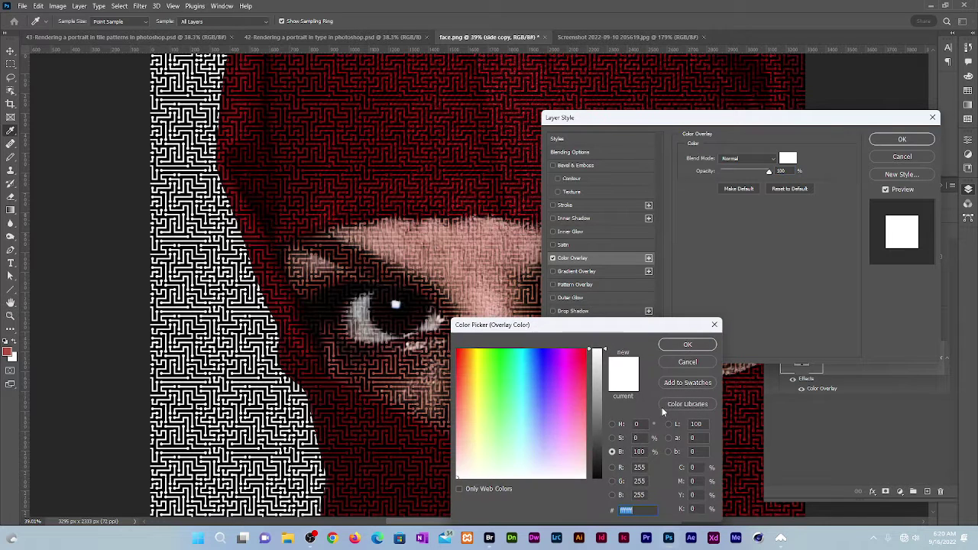
left_click(640, 424)
type("50")
key("Tab")
type("90")
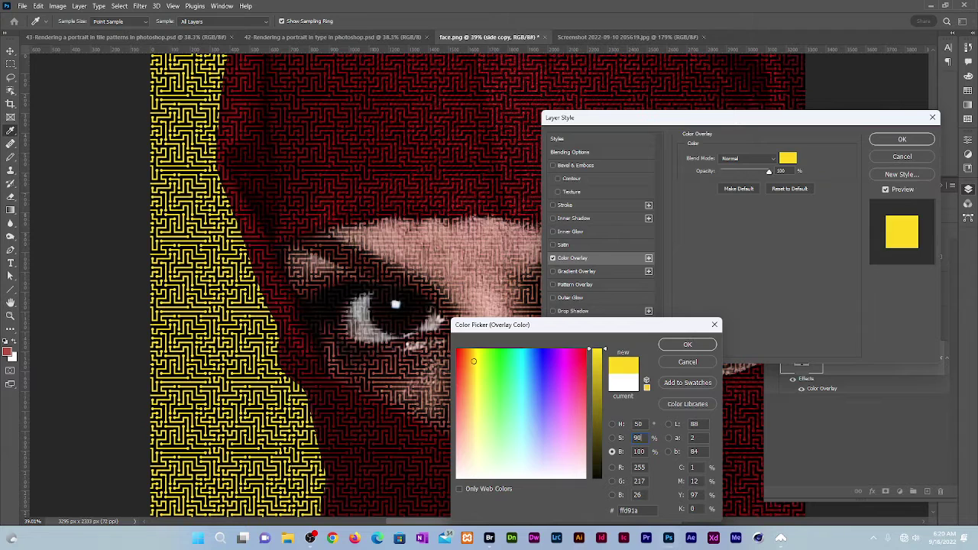
key("Tab")
left_click(687, 345)
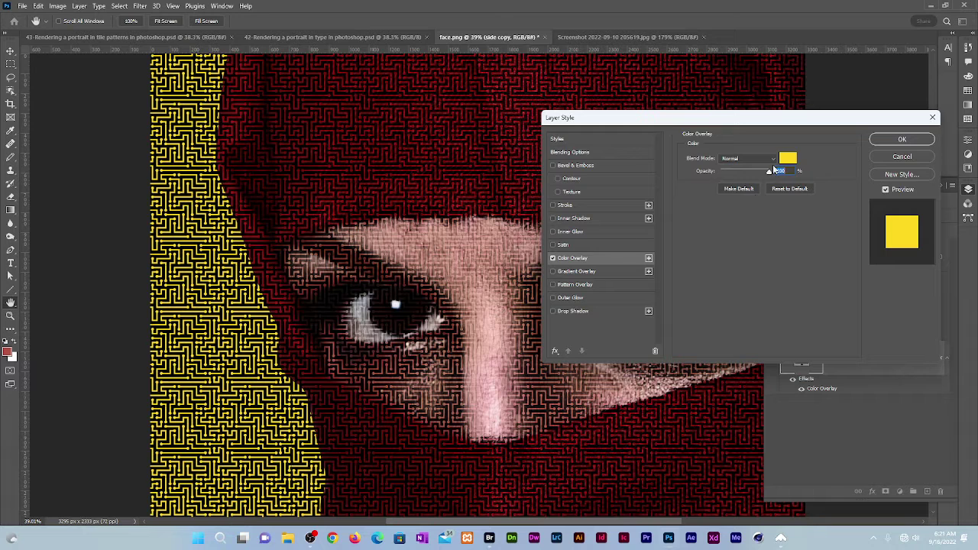
Set the yellow overlay's blend mode to Multiply and apply it
left_click(745, 158)
left_click(749, 201)
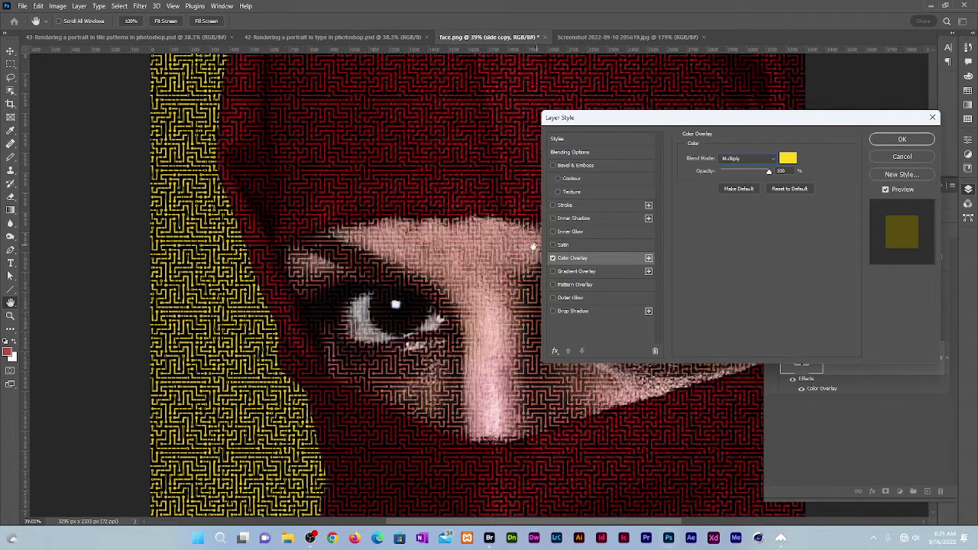
left_click(903, 141)
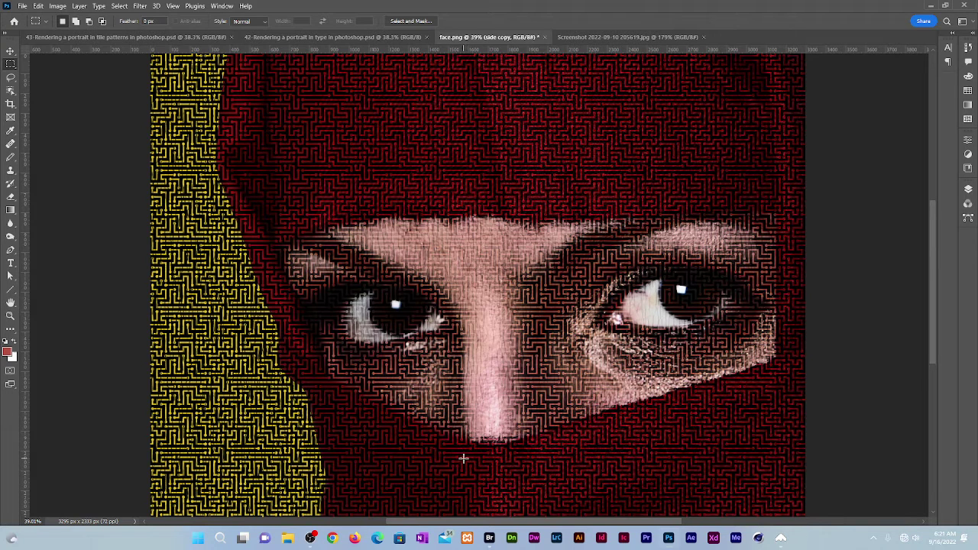
Give the face layer a drop shadow with angle 0, distance 50 and size 200
left_click(969, 190)
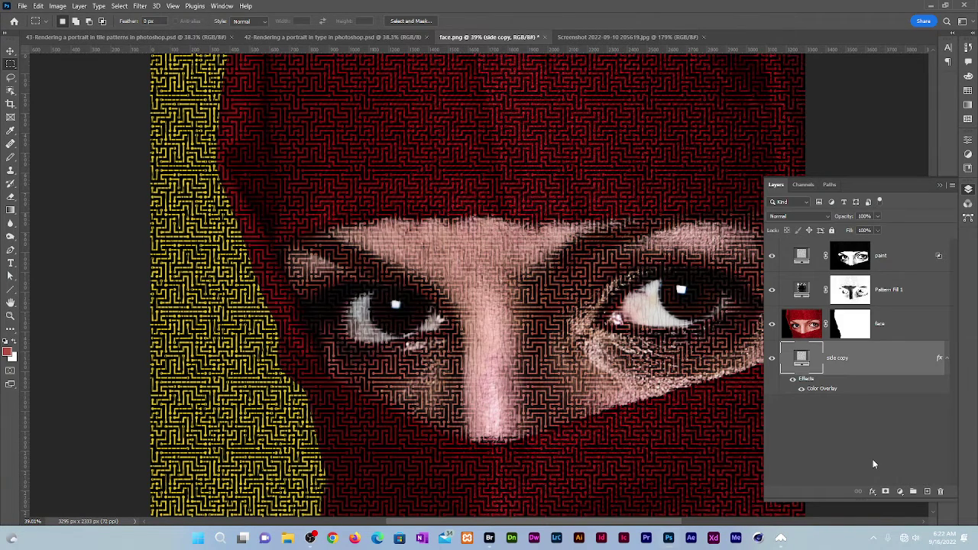
left_click(911, 328)
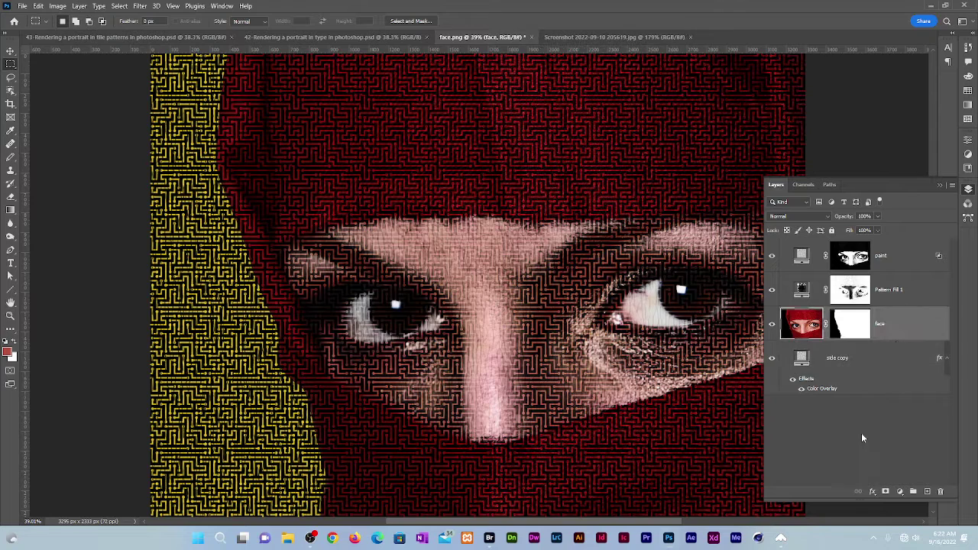
left_click(871, 491)
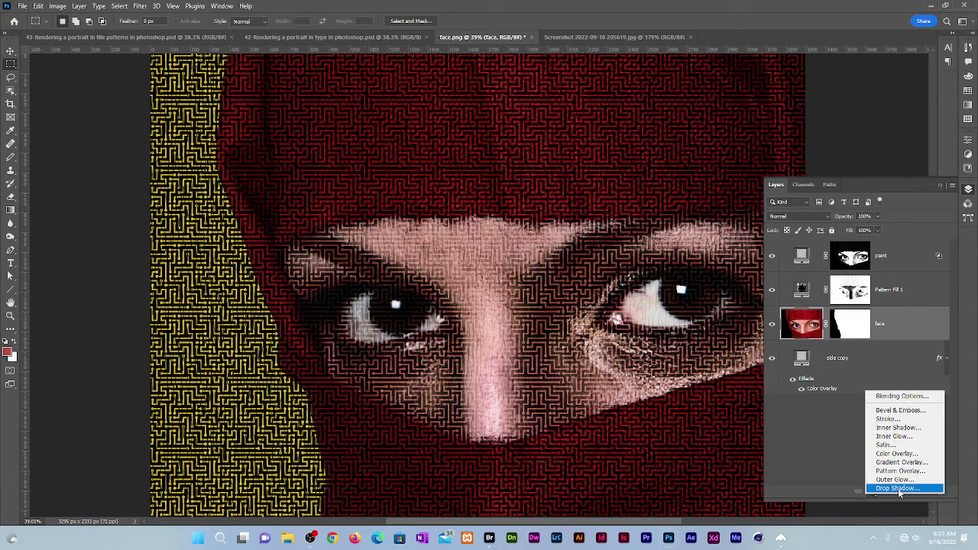
left_click(898, 490)
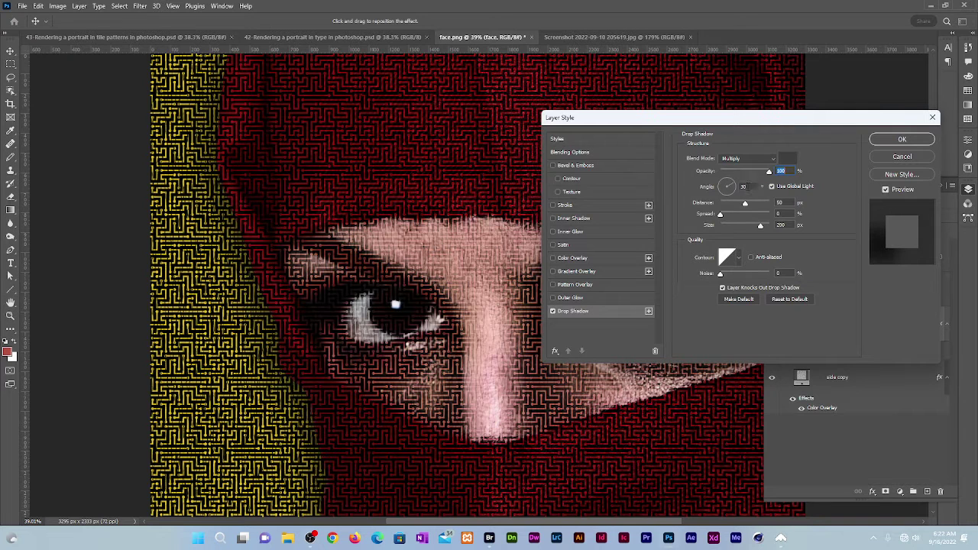
key("Tab")
type("0")
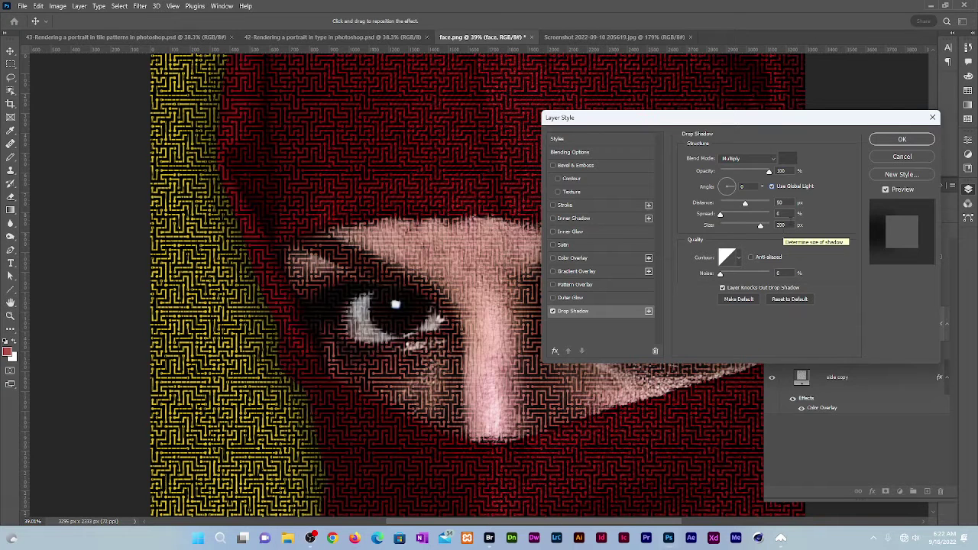
left_click(902, 140)
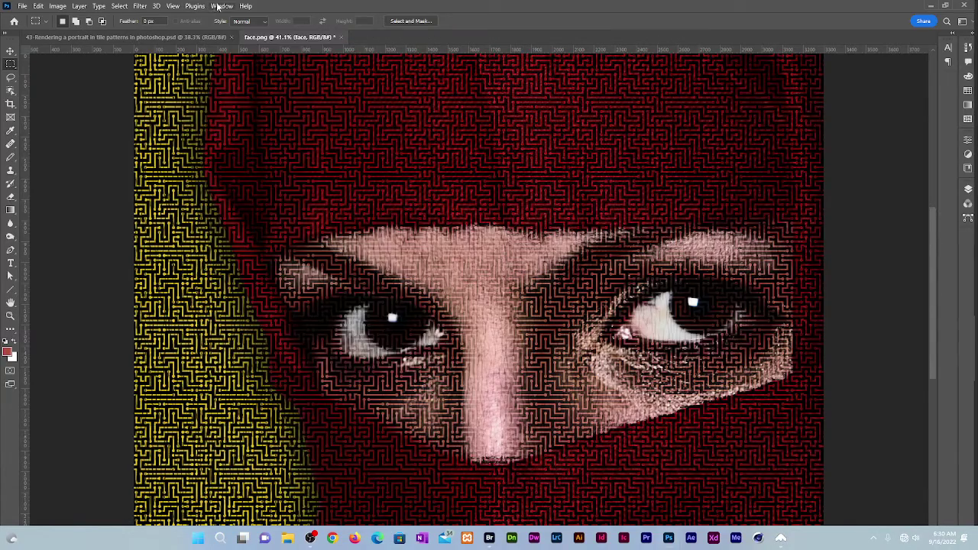
Arrange the open documents 2-up Vertical to show them side by side
left_click(222, 6)
mouse_move(359, 17)
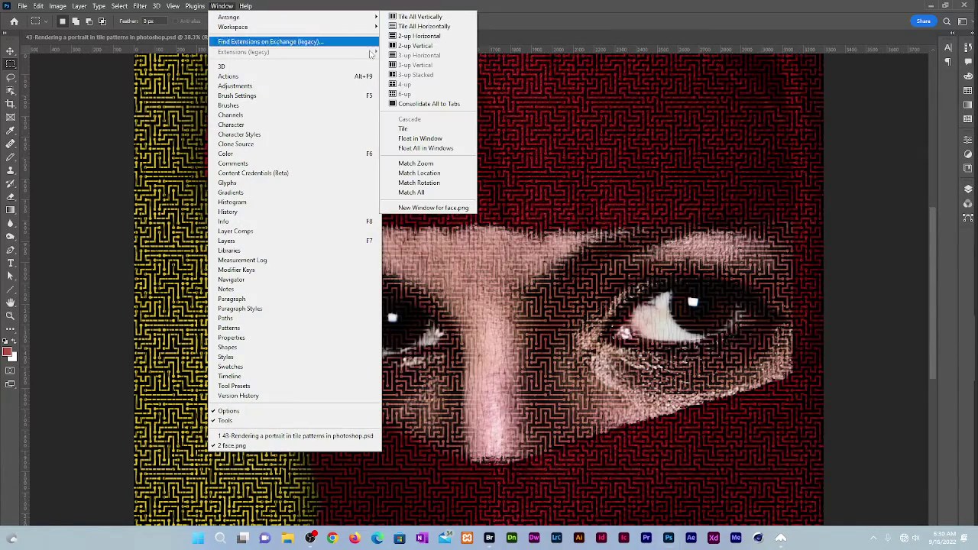
left_click(433, 47)
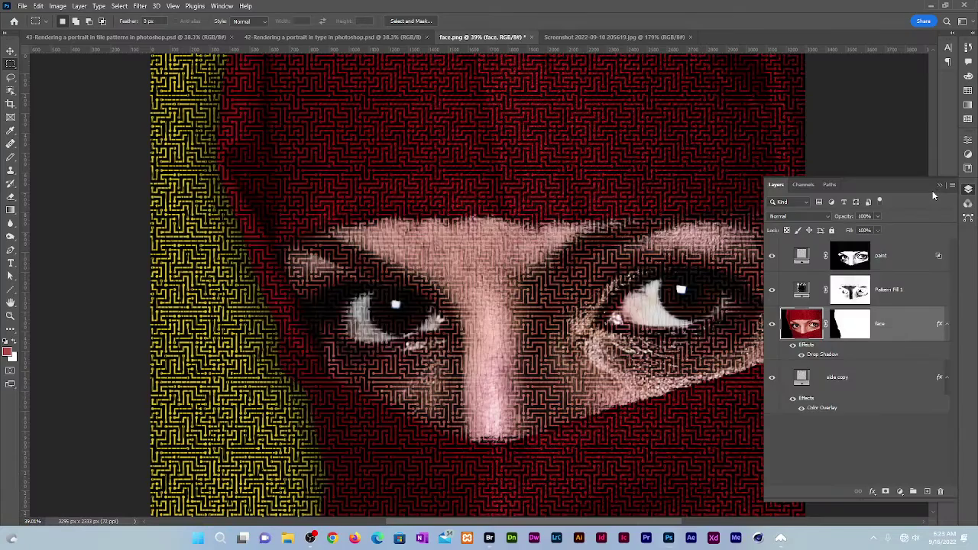
Close the Layers panel to leave the finished portrait unobstructed
left_click(941, 186)
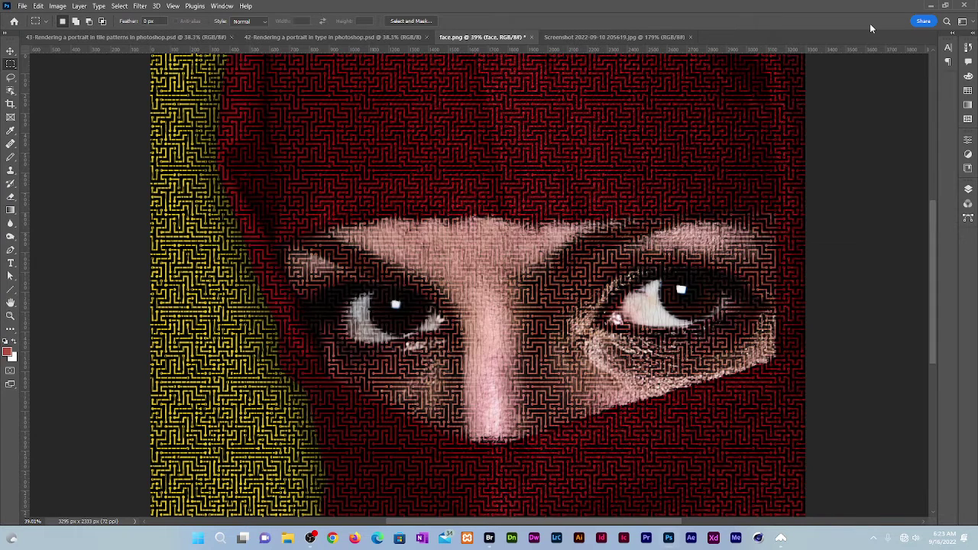